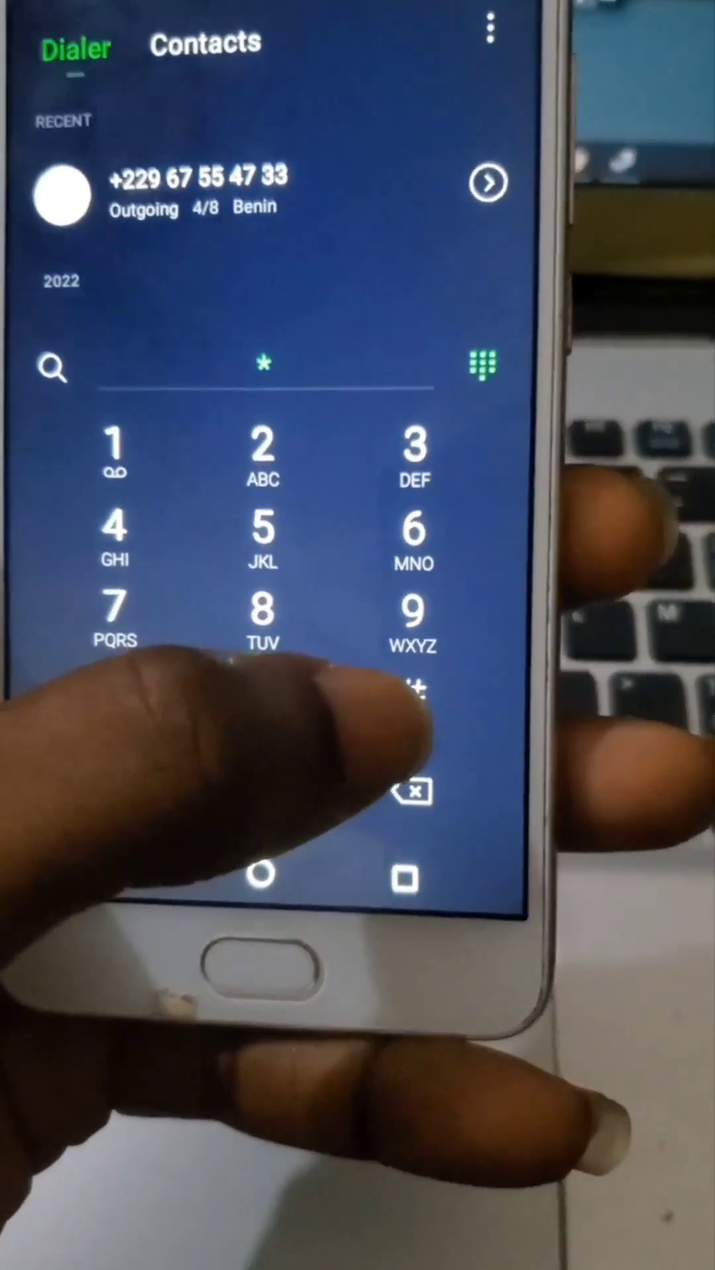
Step: Dial *#06# to display the phone's IMEI numbers, and close the IMEI dialog
click(516, 758)
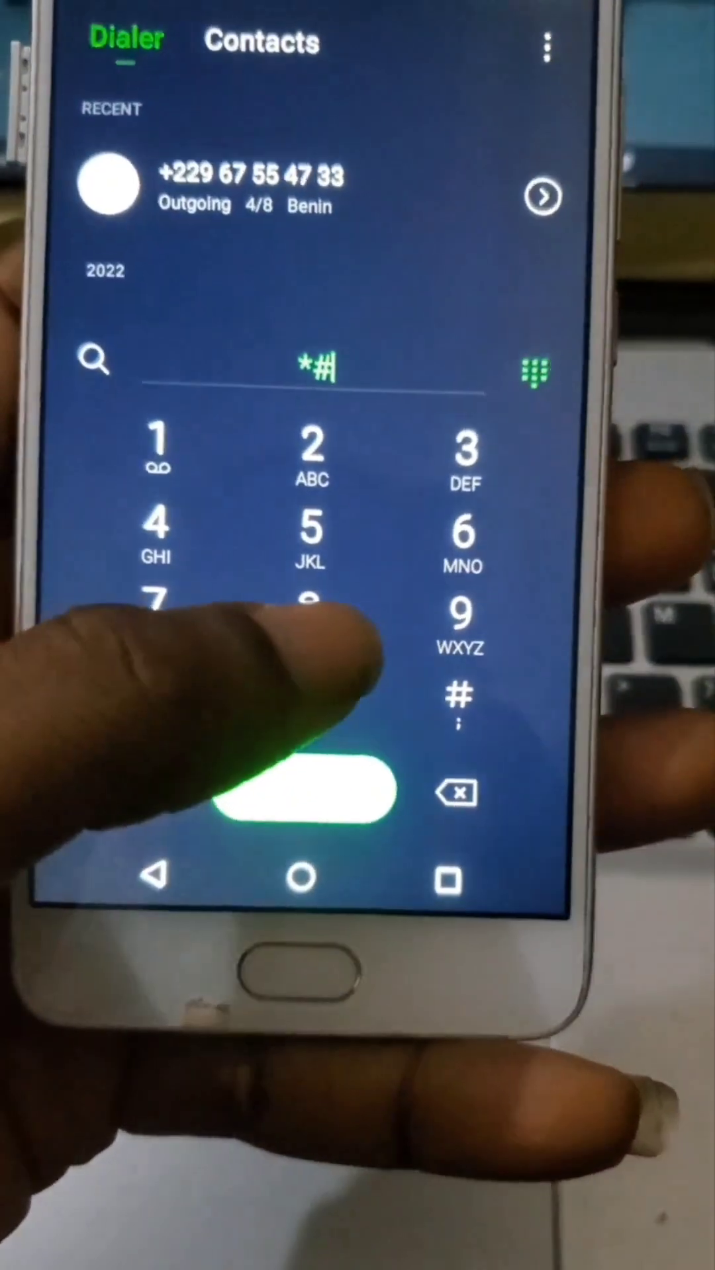
click(283, 619)
click(406, 575)
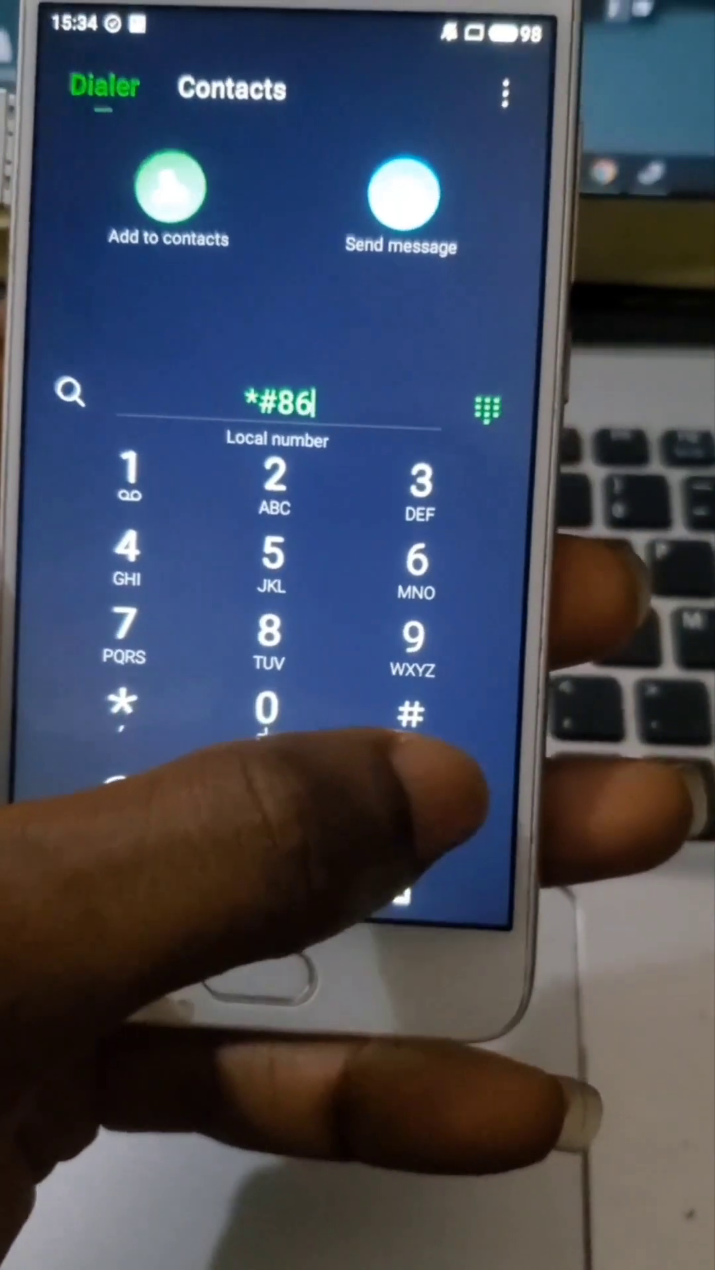
click(423, 802)
click(423, 802)
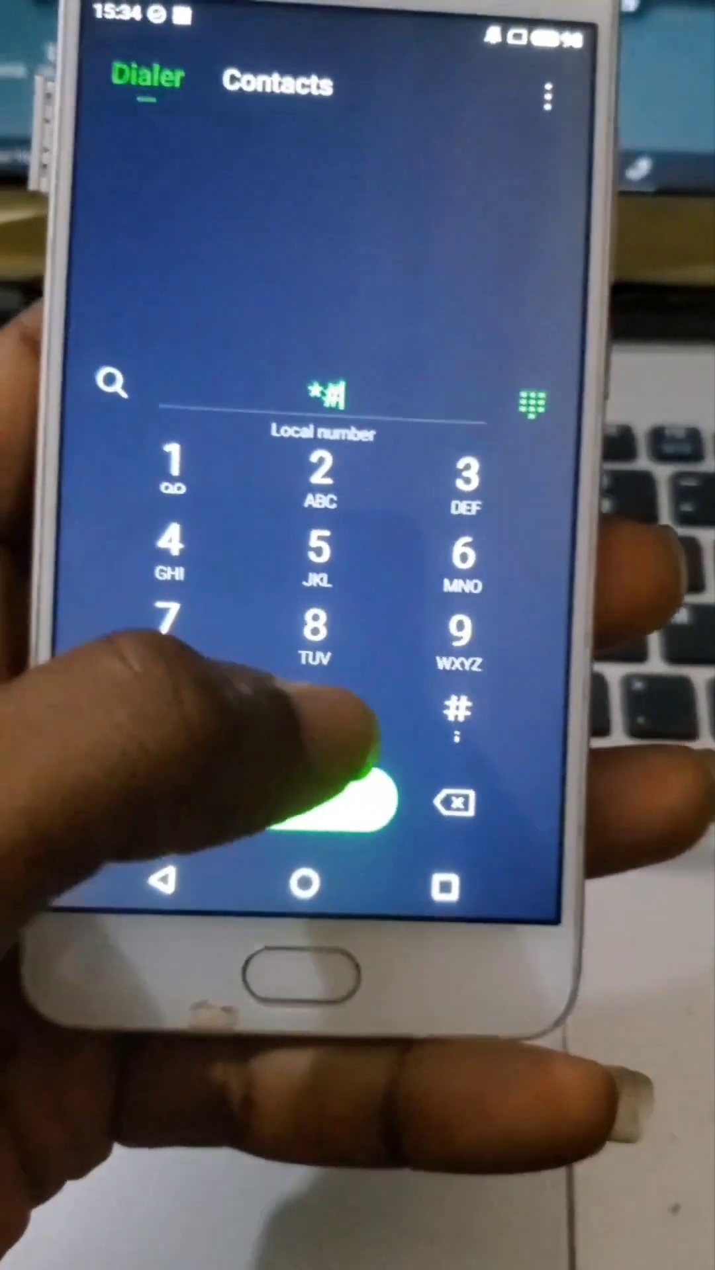
click(314, 712)
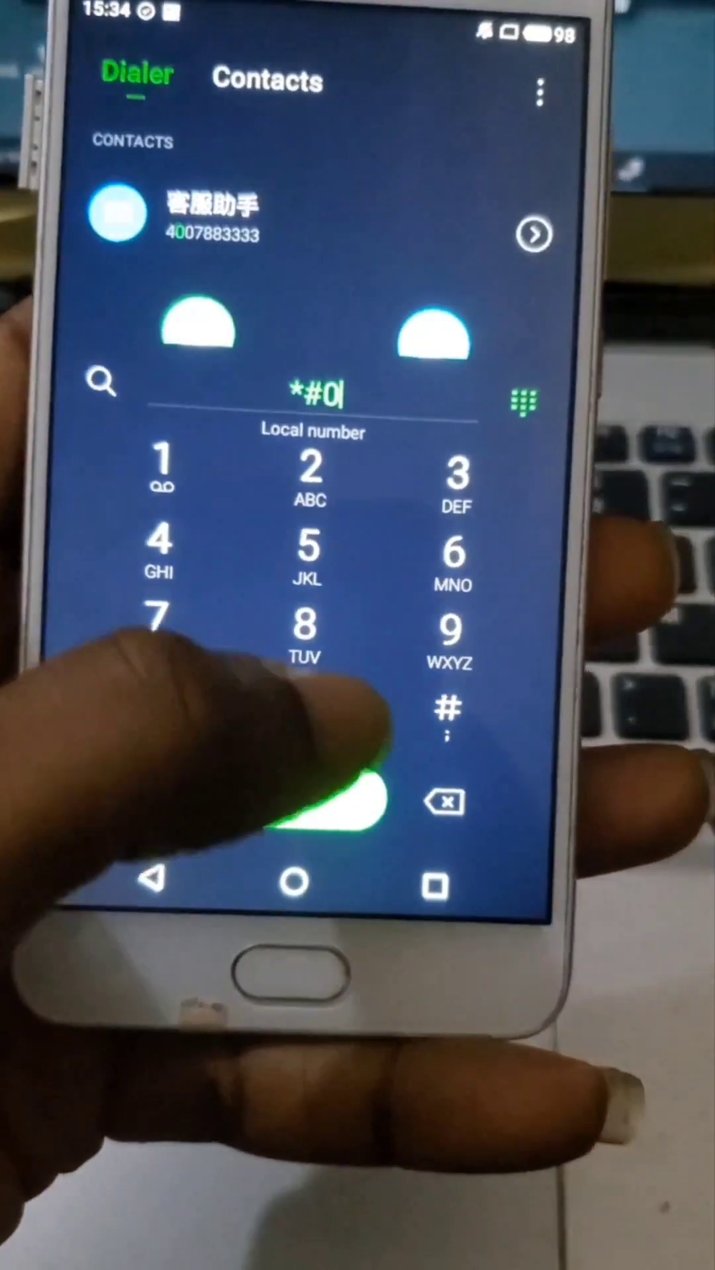
click(467, 476)
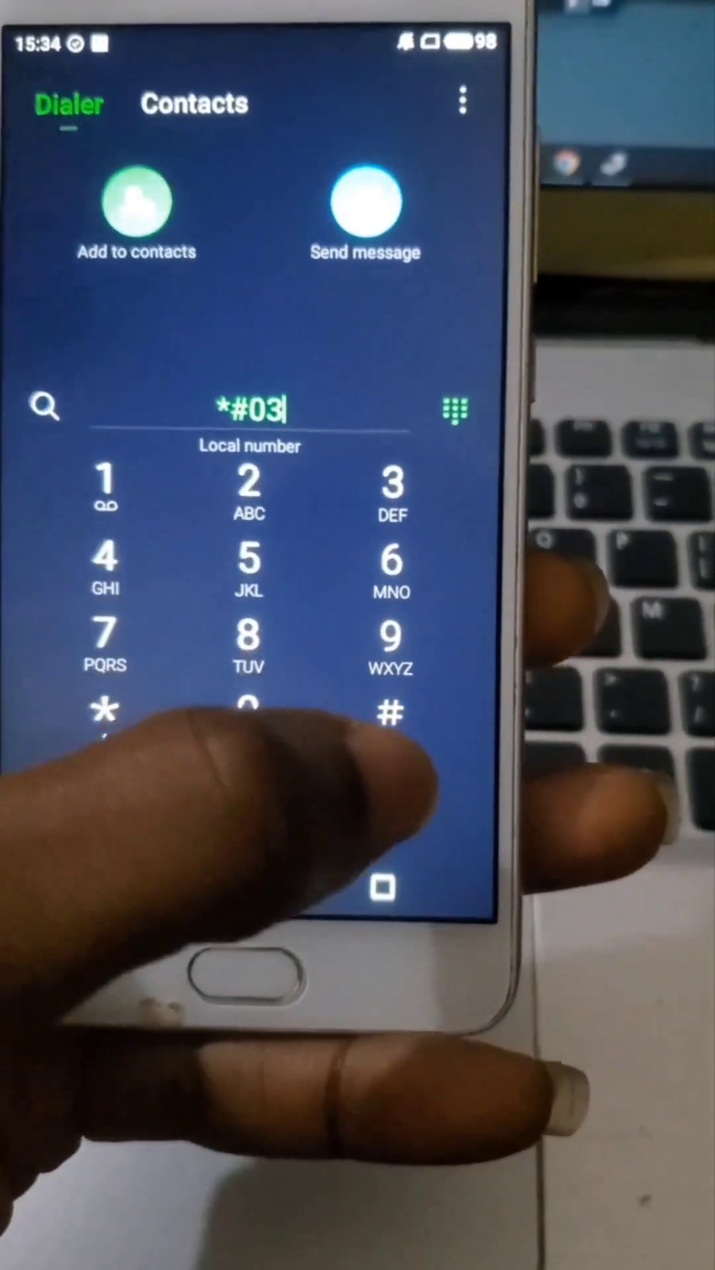
click(372, 812)
click(372, 575)
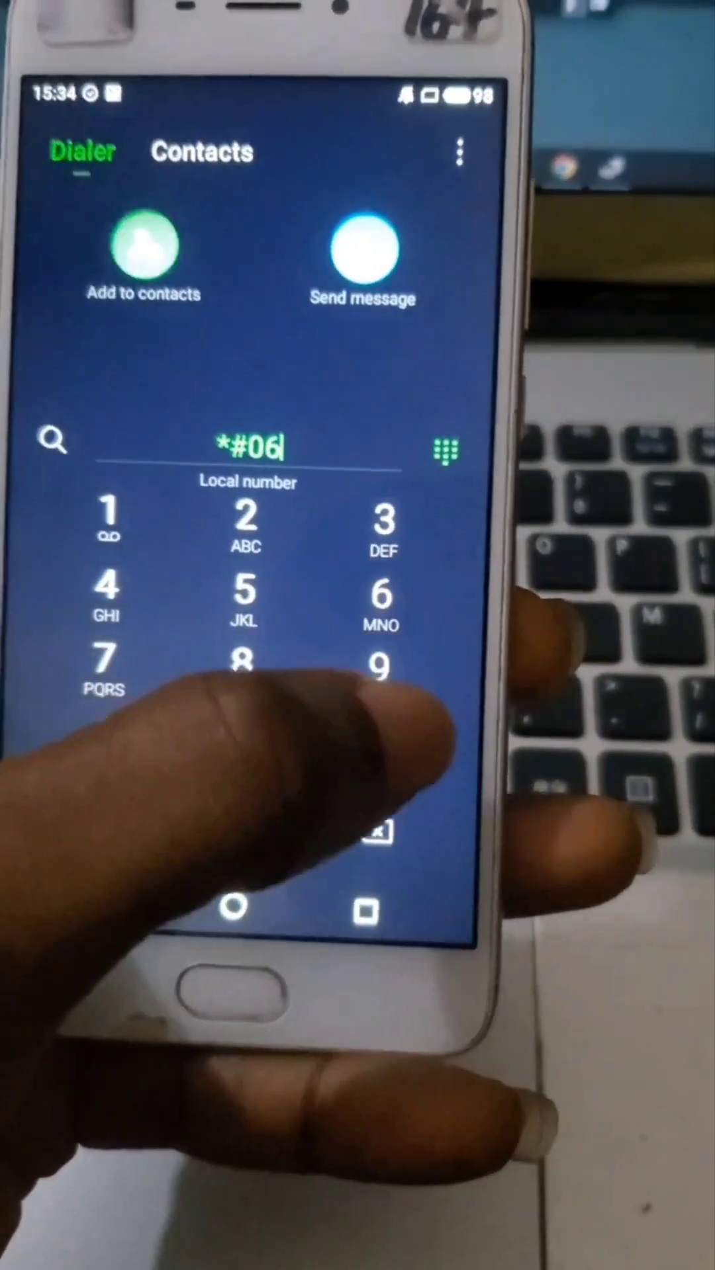
click(363, 731)
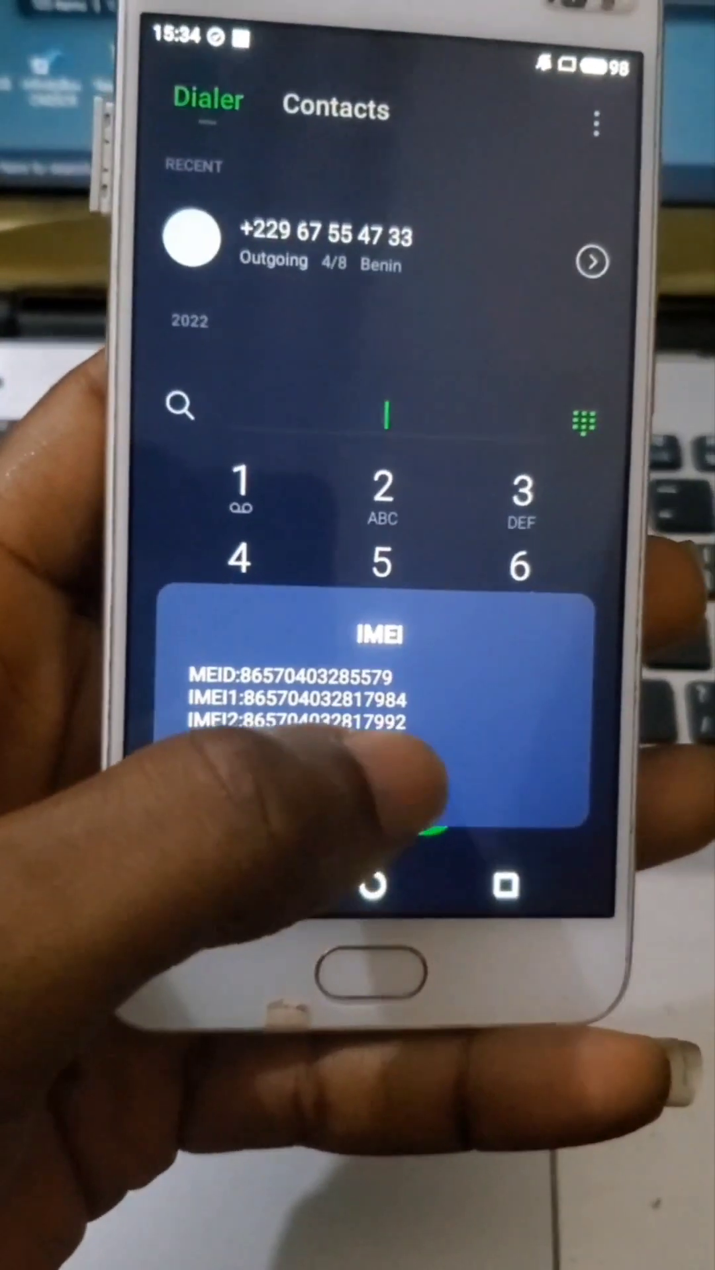
click(383, 787)
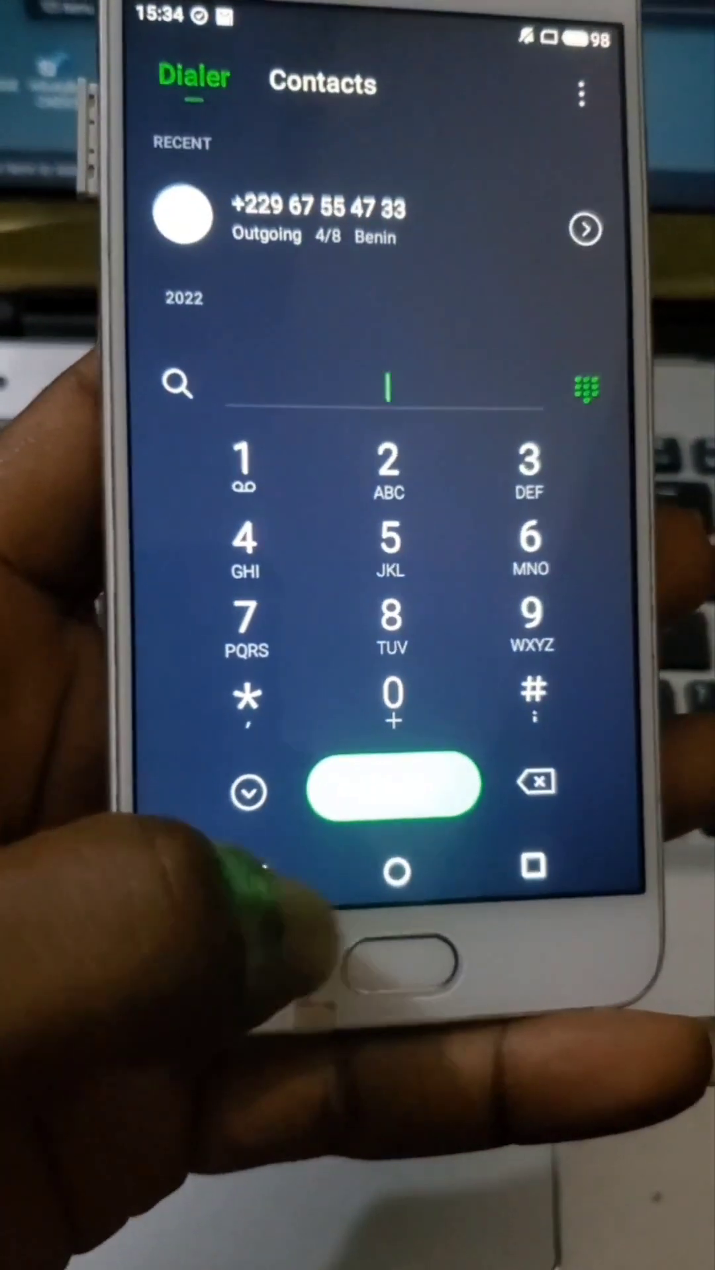
Step: Collapse the phone's dialpad and power off the phone
click(249, 796)
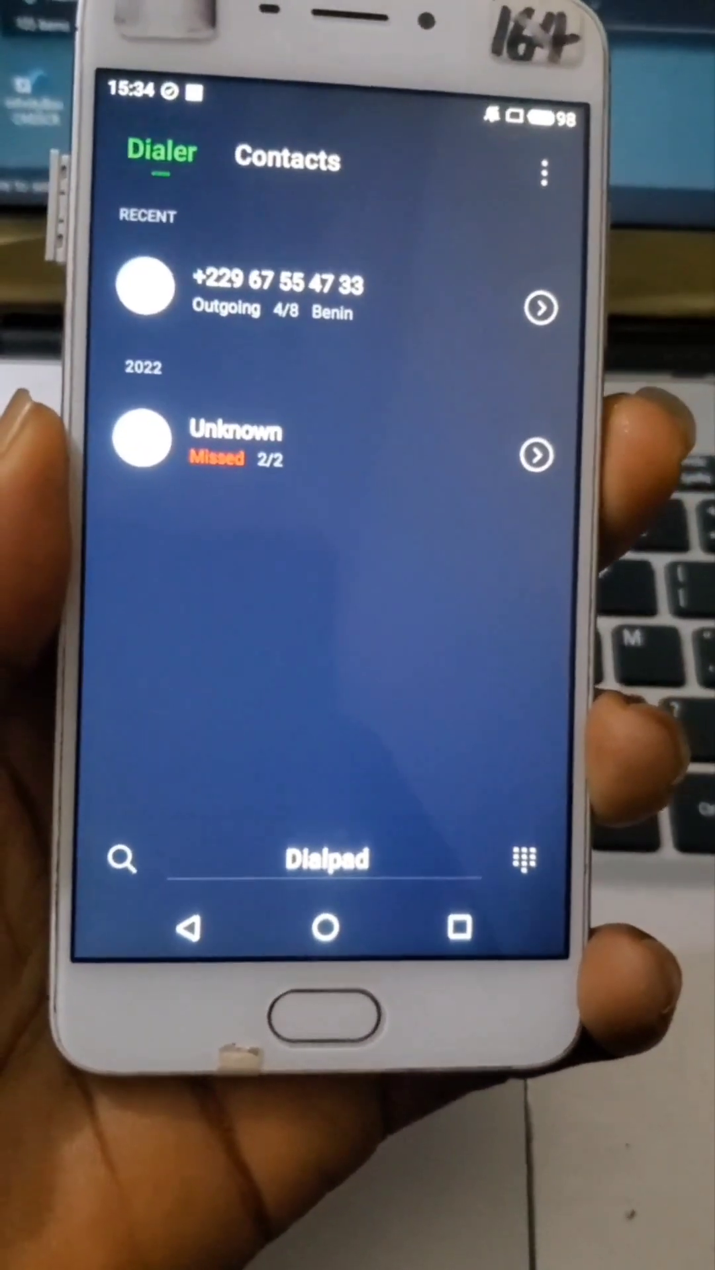
key(XF86PowerOff)
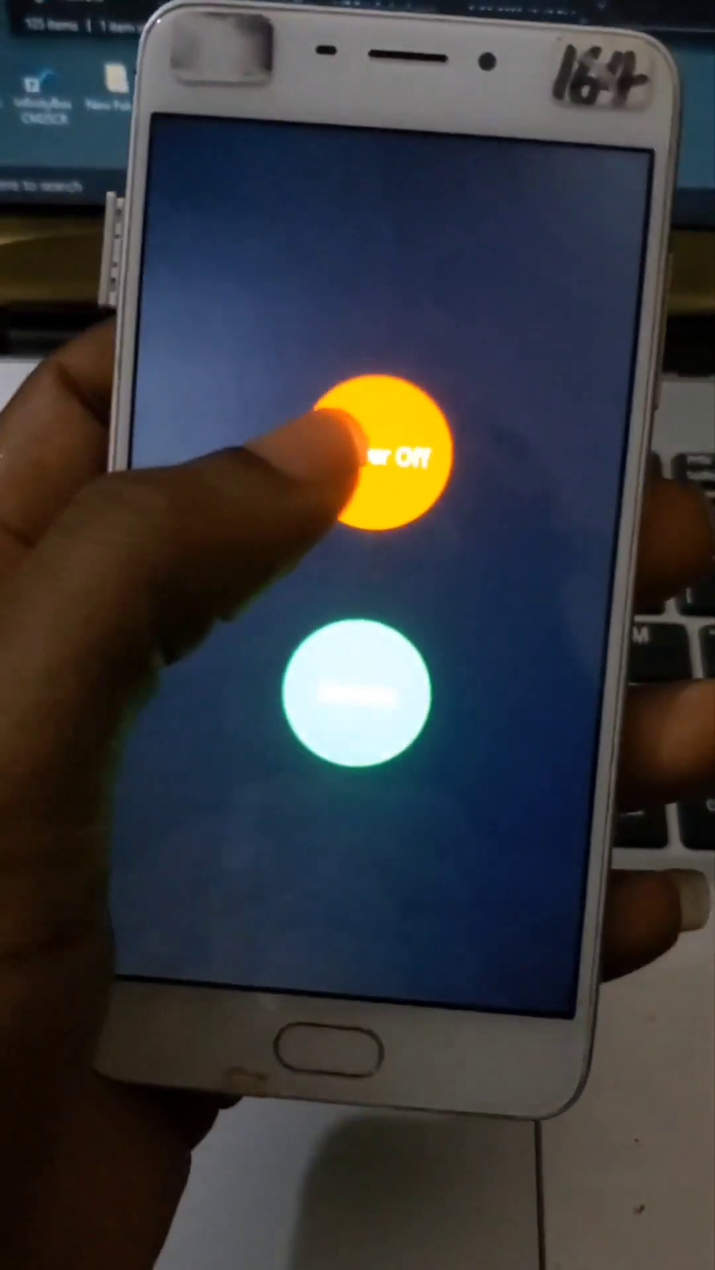
click(320, 397)
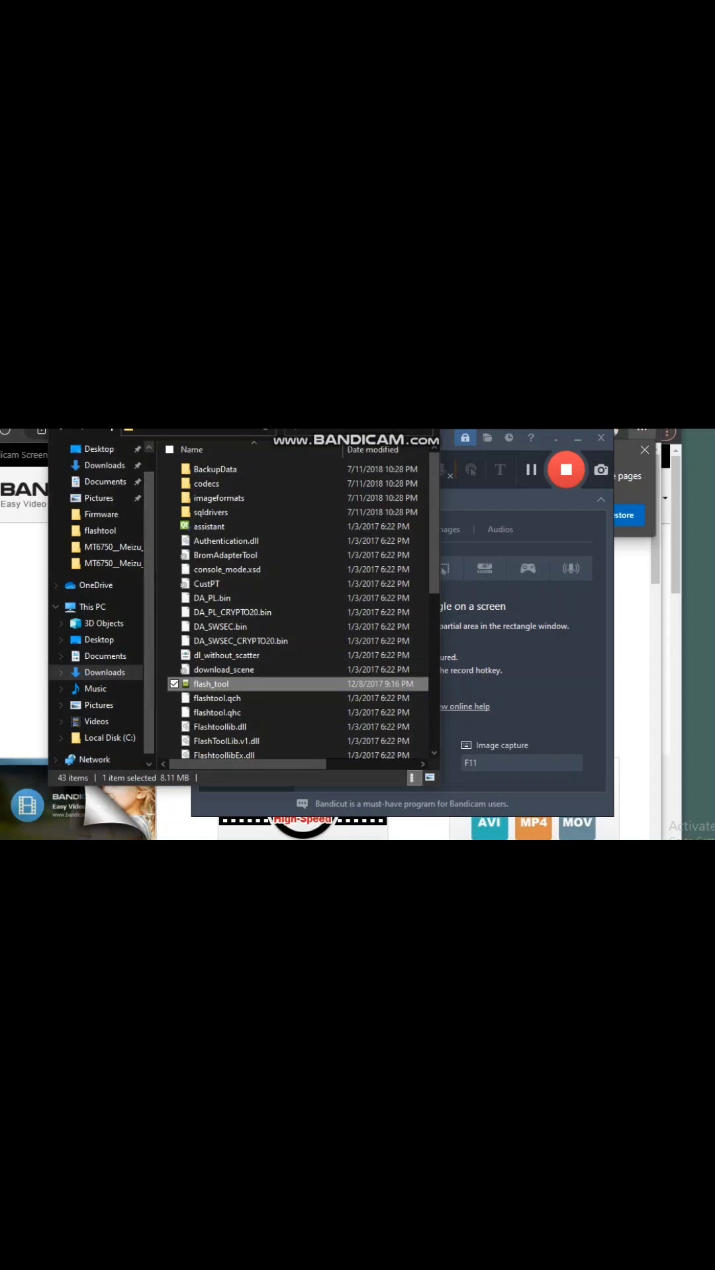
Step: Try to launch flash_tool from the flashtool subfolder of the Meizu M6 flashTool folder in Downloads
scroll(99, 596, up, 1)
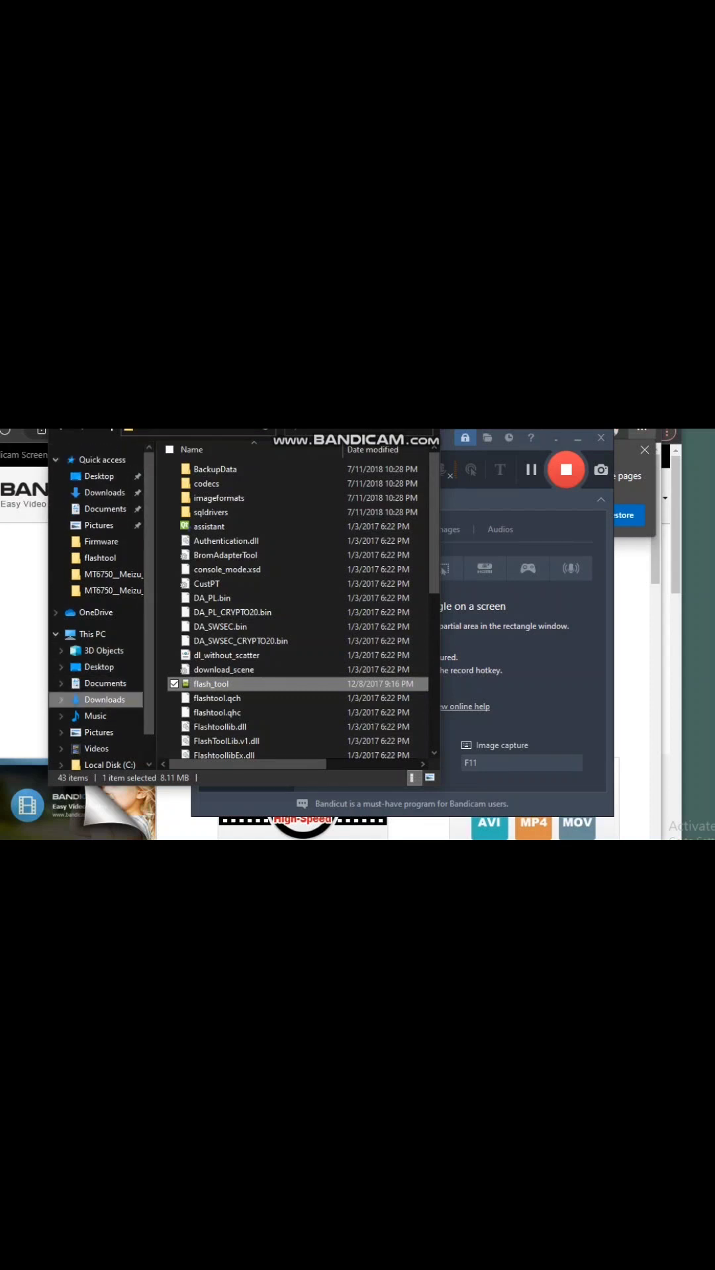
click(104, 699)
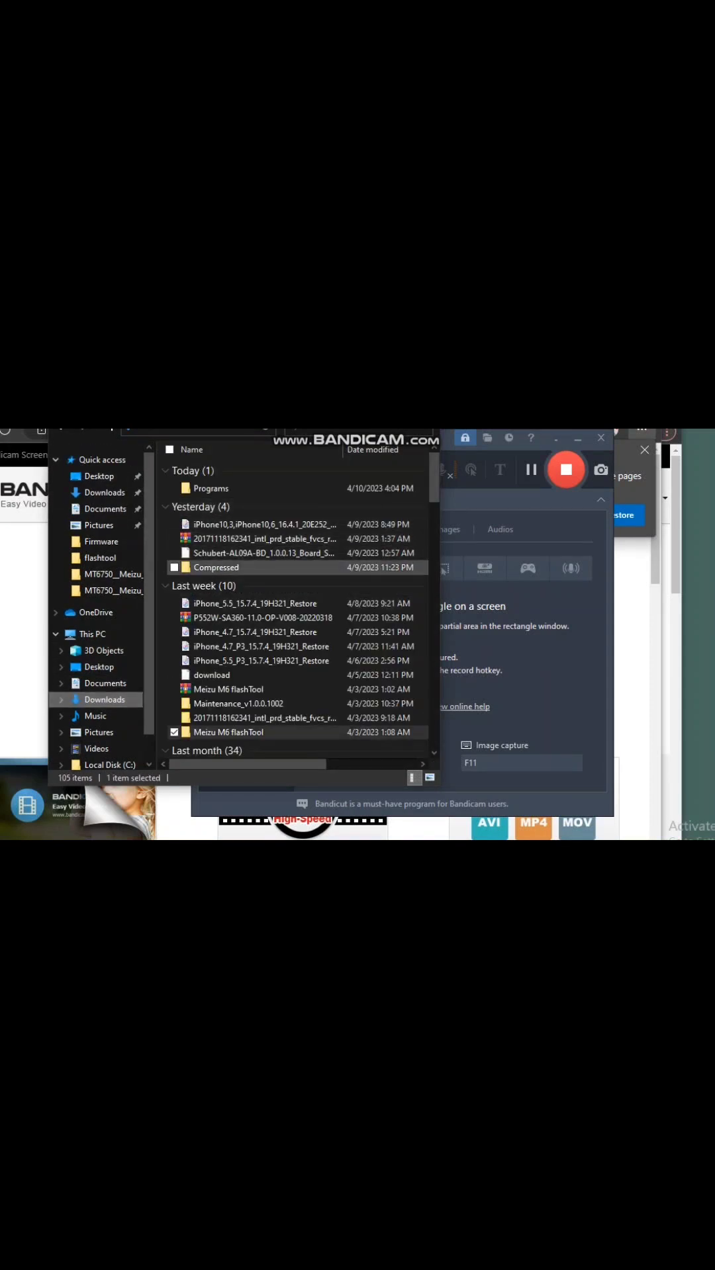
double_click(228, 732)
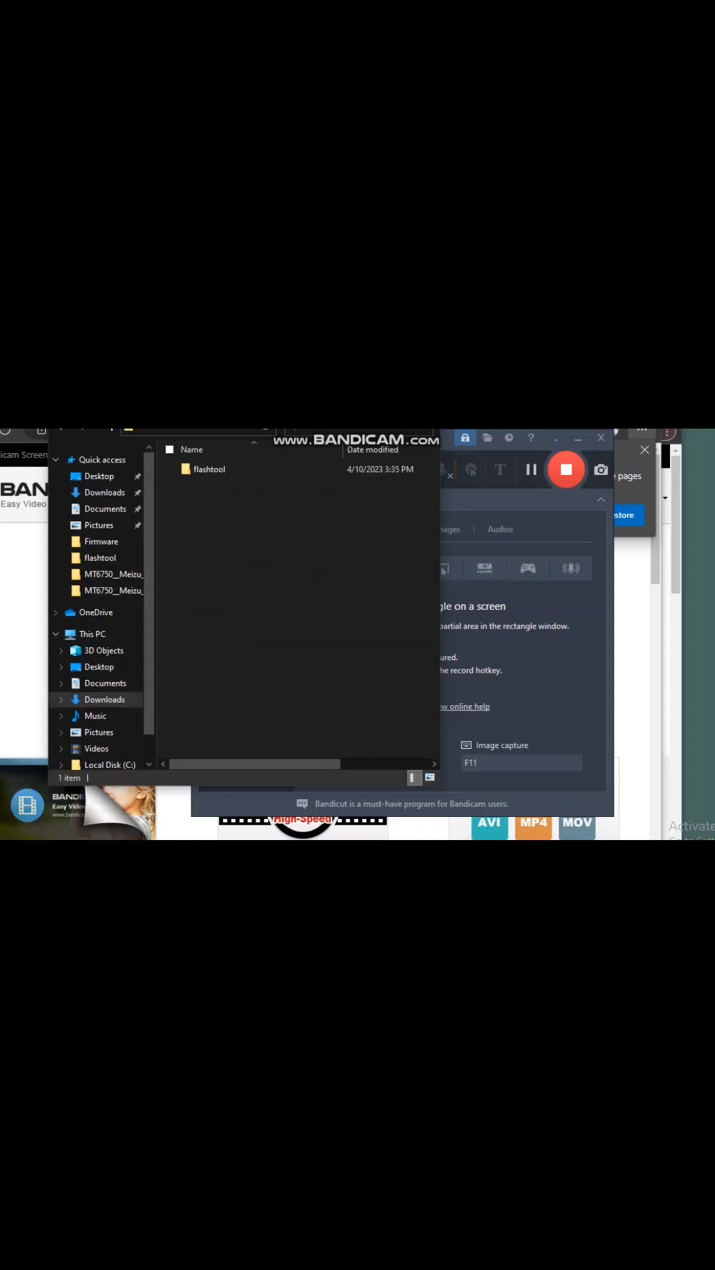
double_click(209, 469)
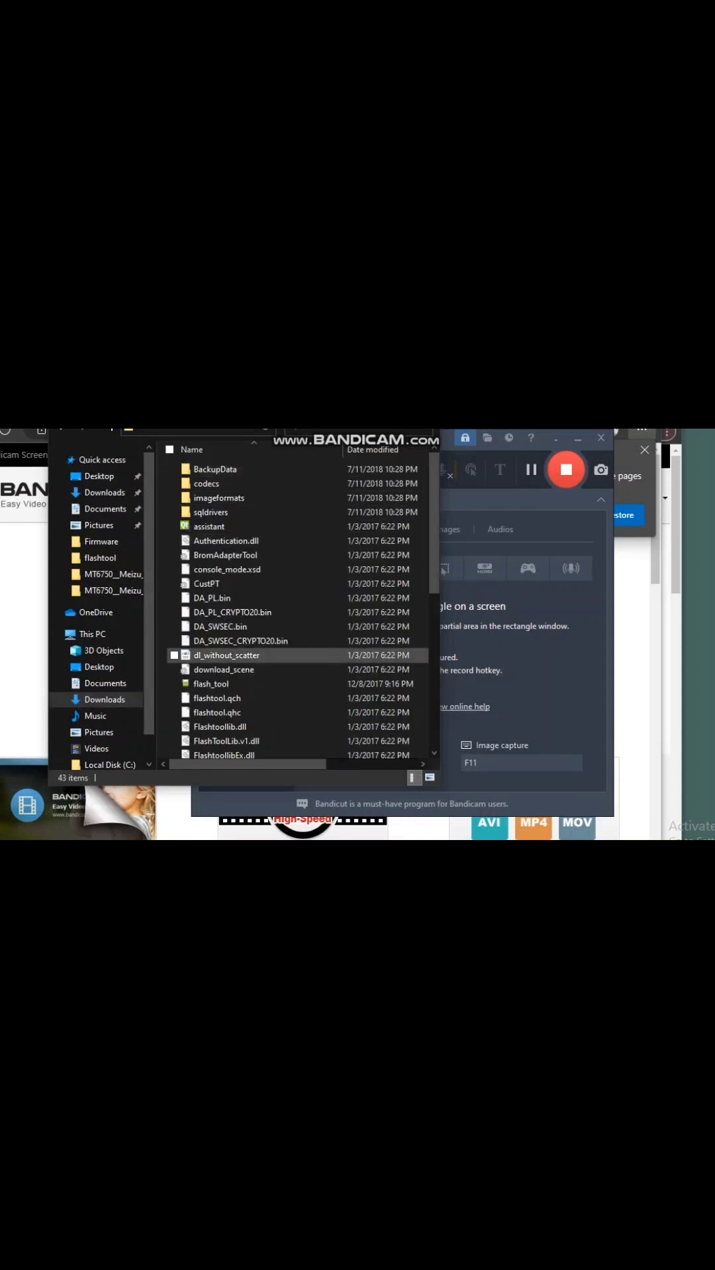
double_click(210, 684)
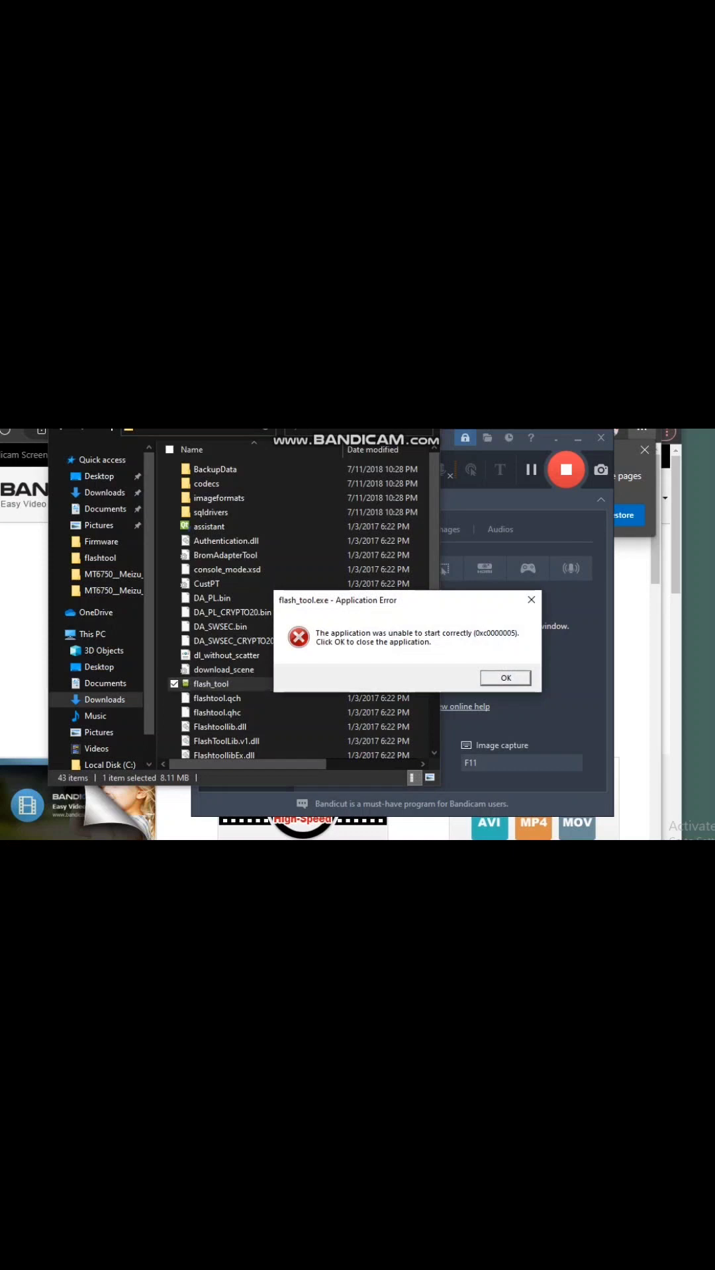
click(506, 678)
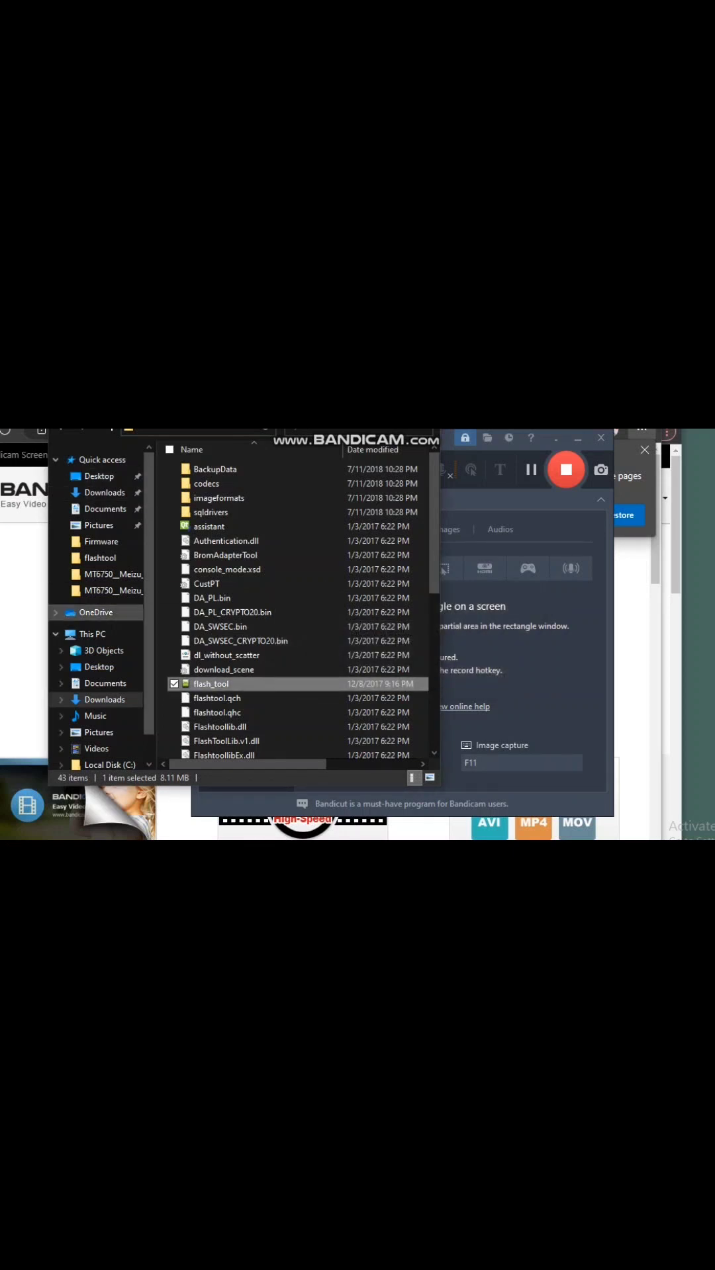
Step: Extract the Meizu M6 flashTool archive in Downloads into the folder of the same name
click(104, 699)
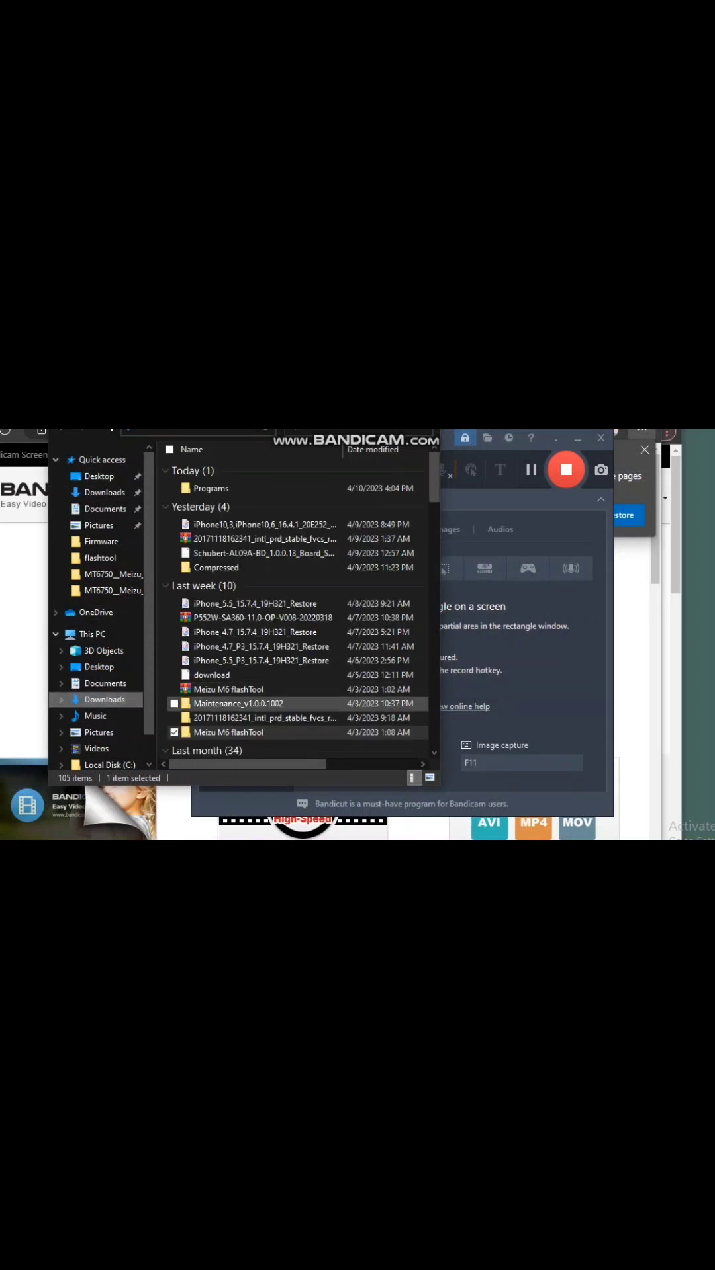
right_click(232, 689)
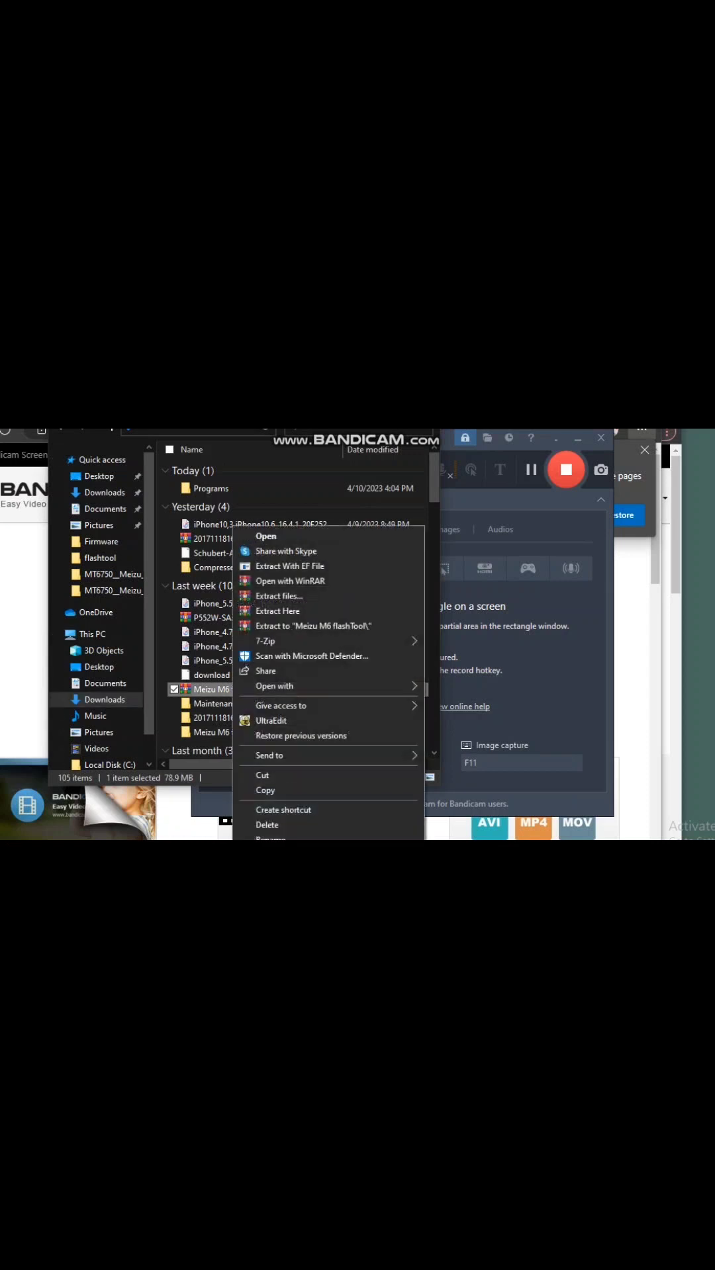
click(313, 626)
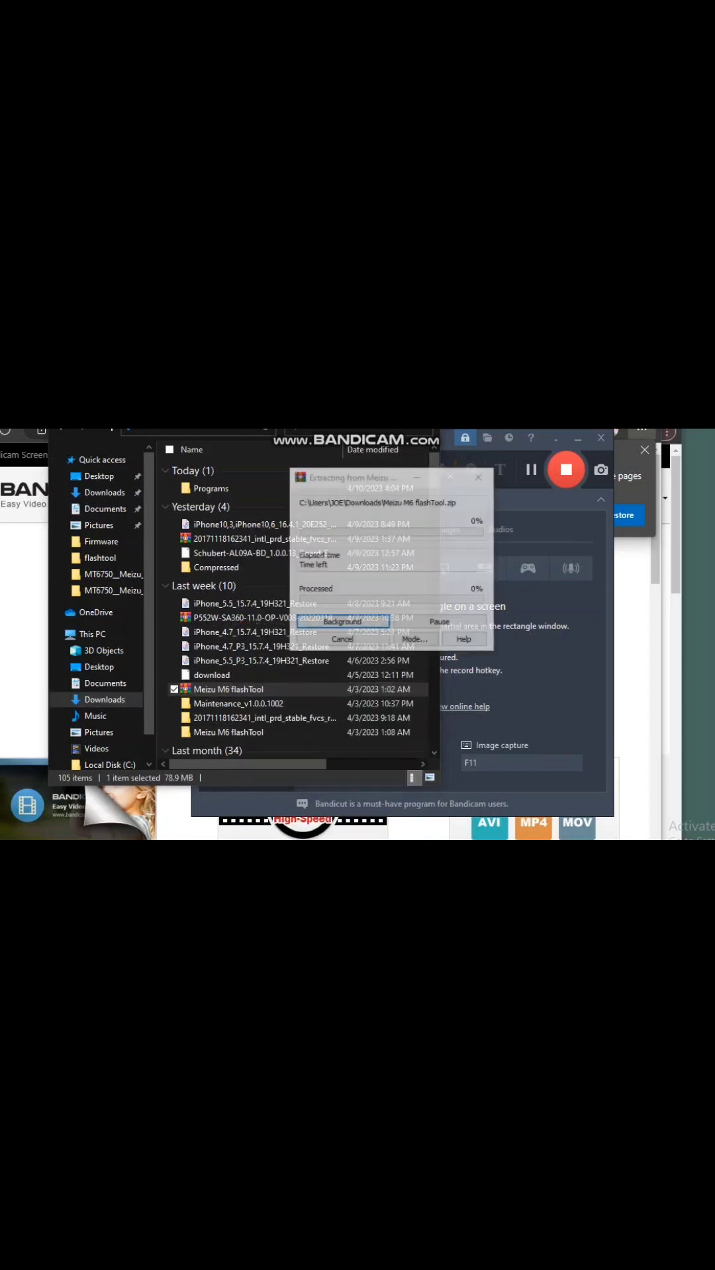
click(376, 712)
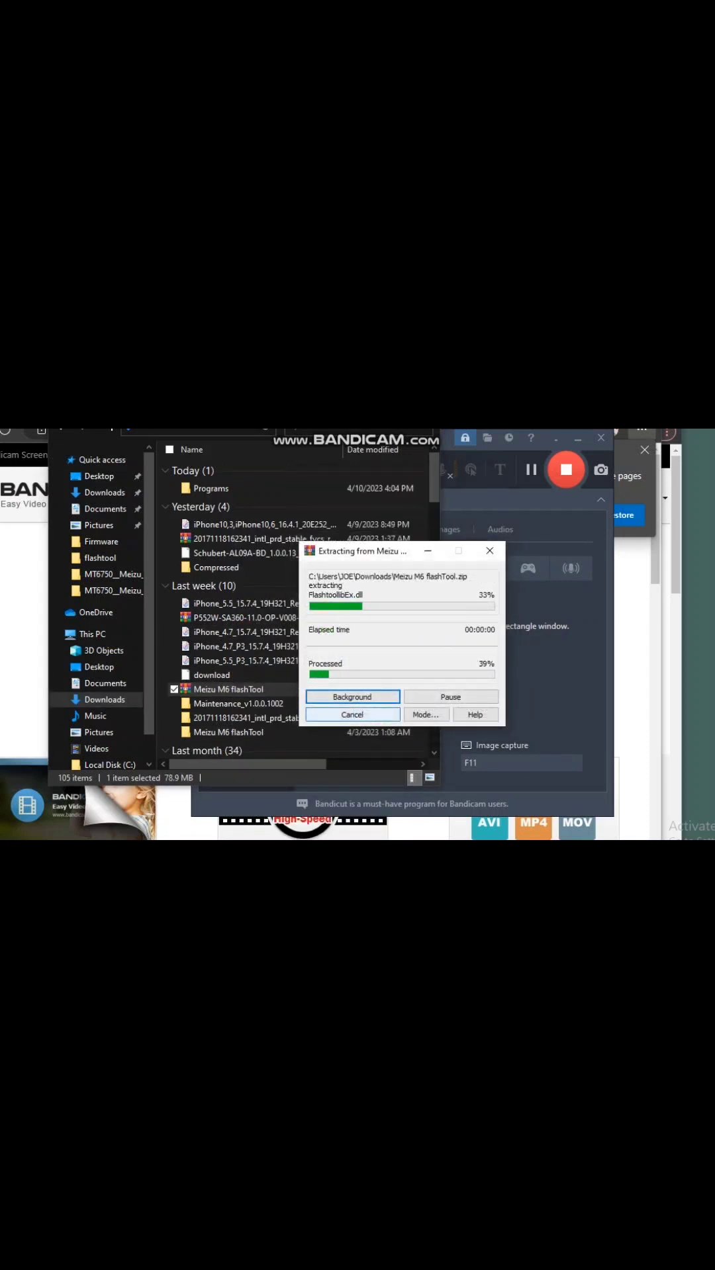
Step: Launch flash_tool from the extracted Meizu M6 flashTool folder and dismiss the missing scatter file warning
double_click(252, 732)
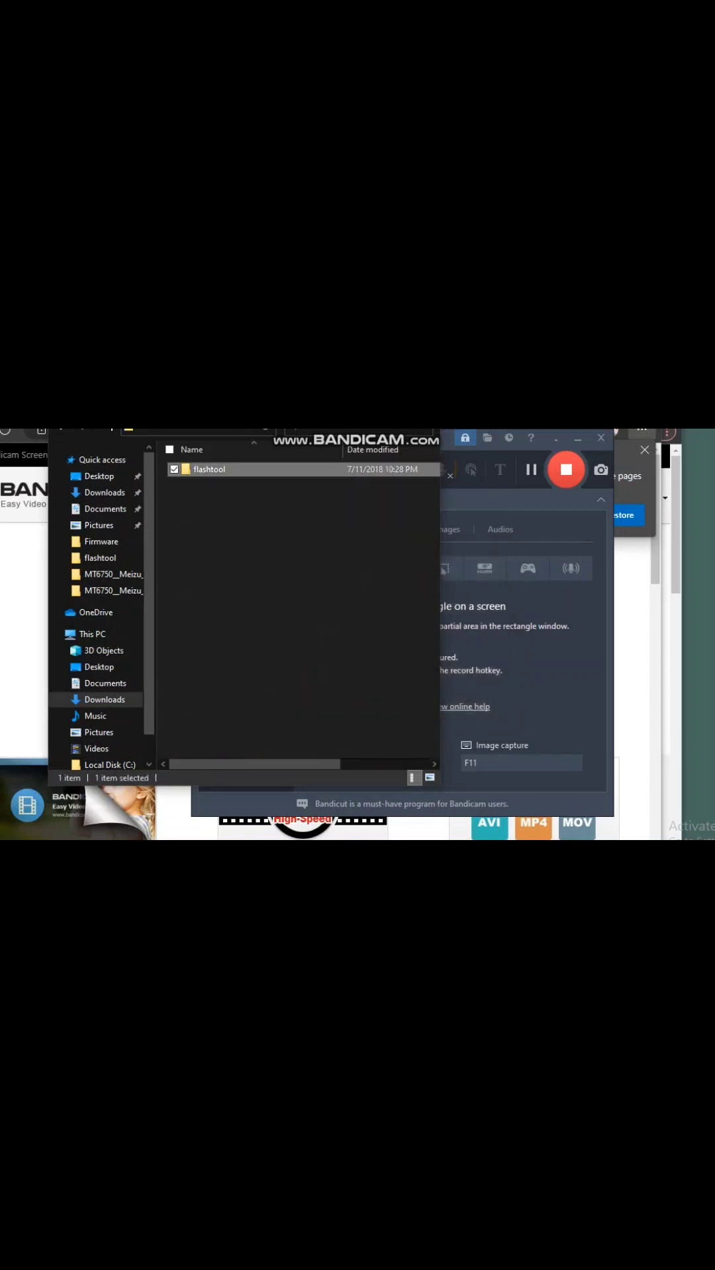
double_click(209, 469)
click(210, 684)
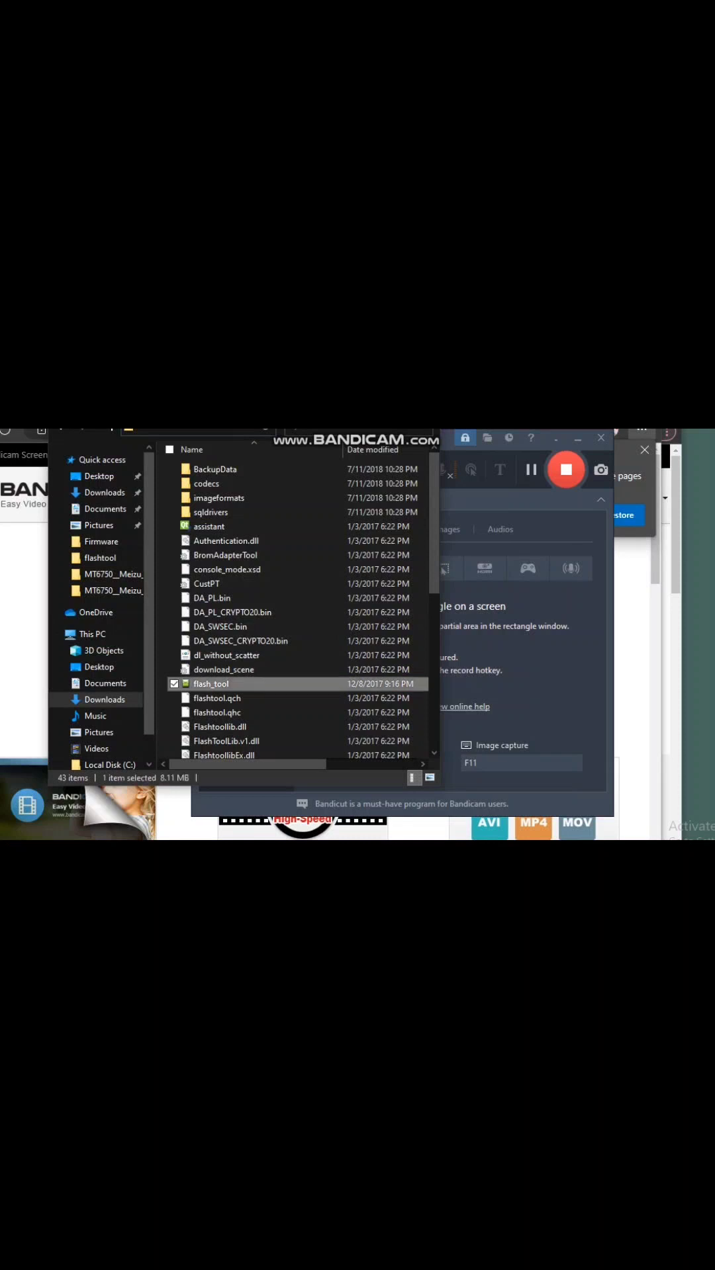
double_click(210, 683)
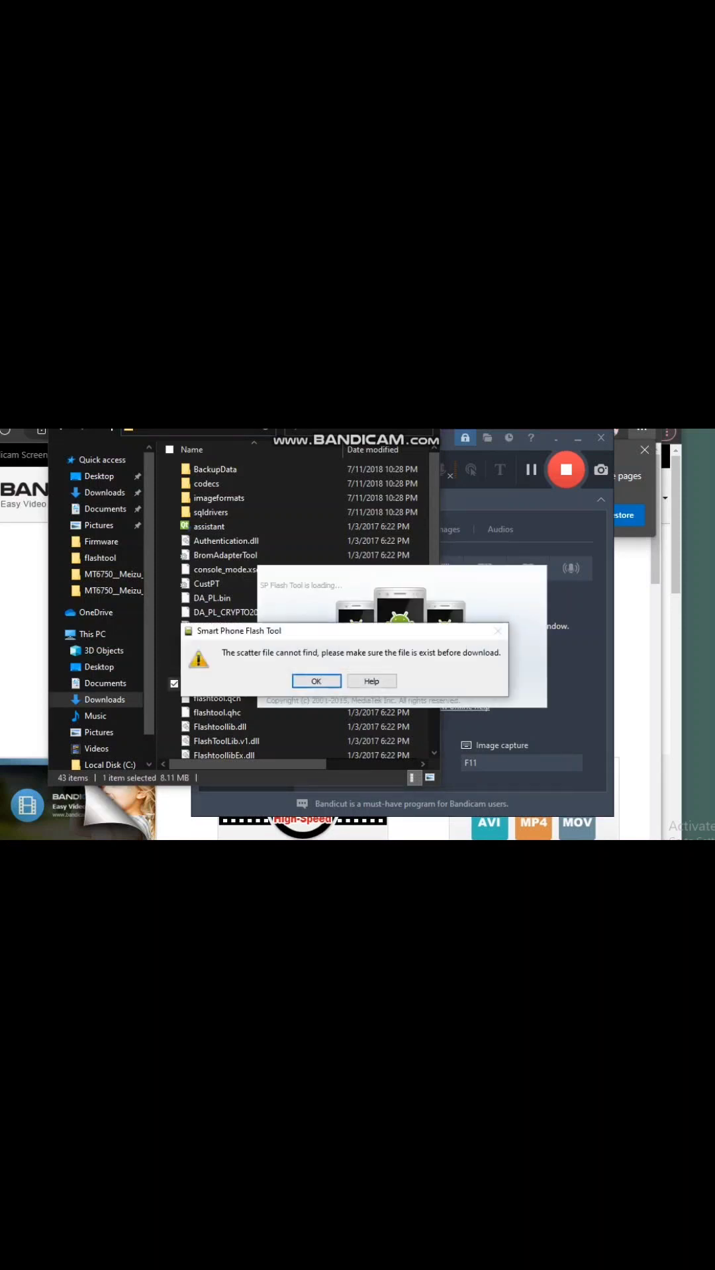
key(Return)
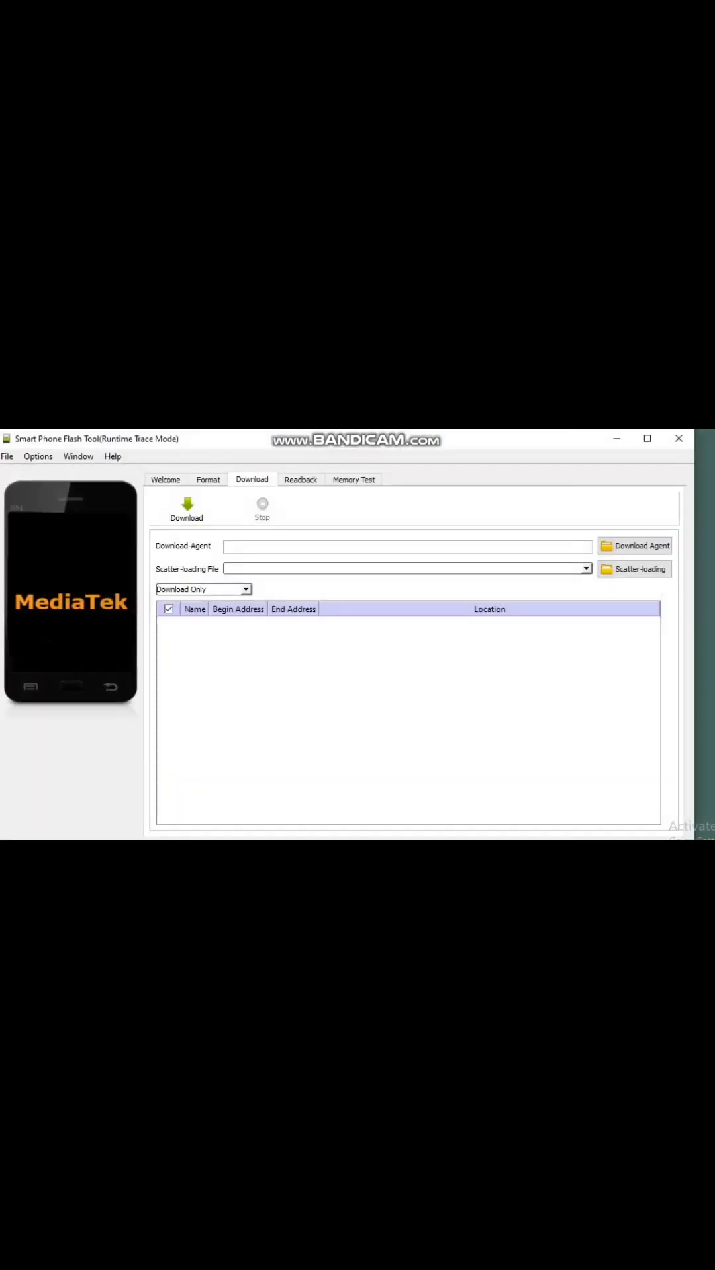
Step: Load DA_PL.bin from the flashtool folder as the Download Agent file
click(635, 546)
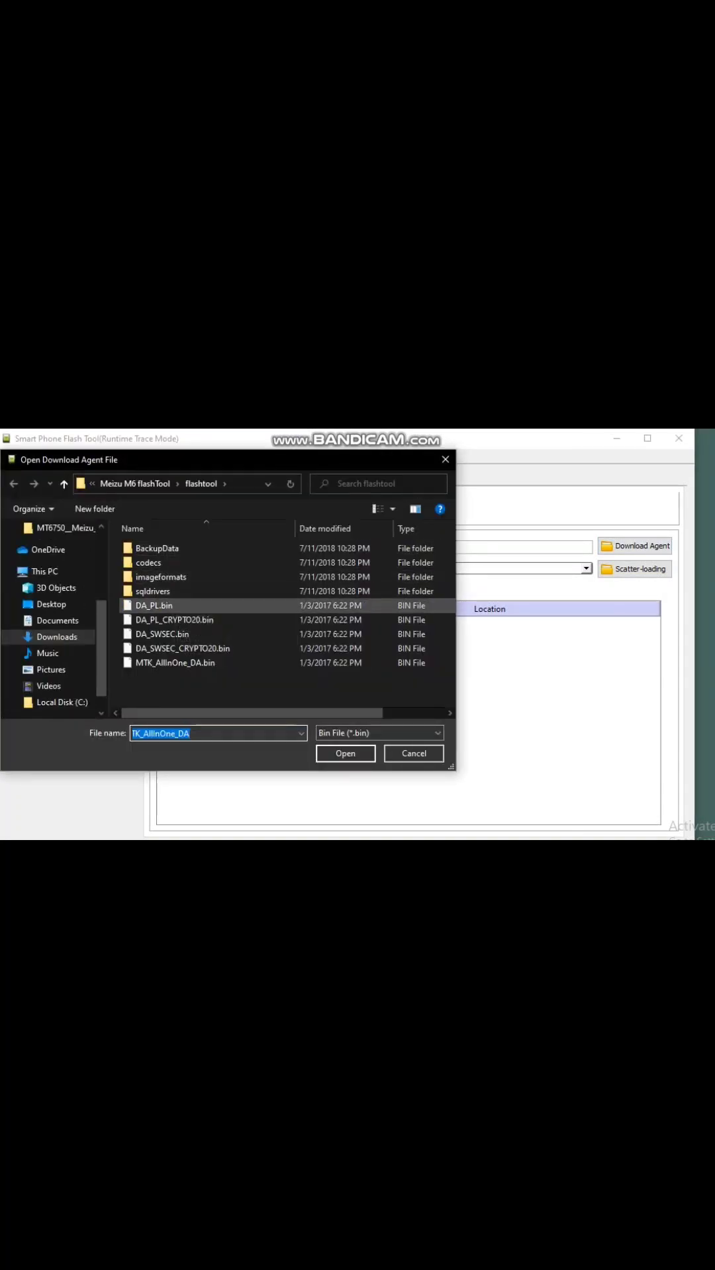
click(153, 605)
key(Return)
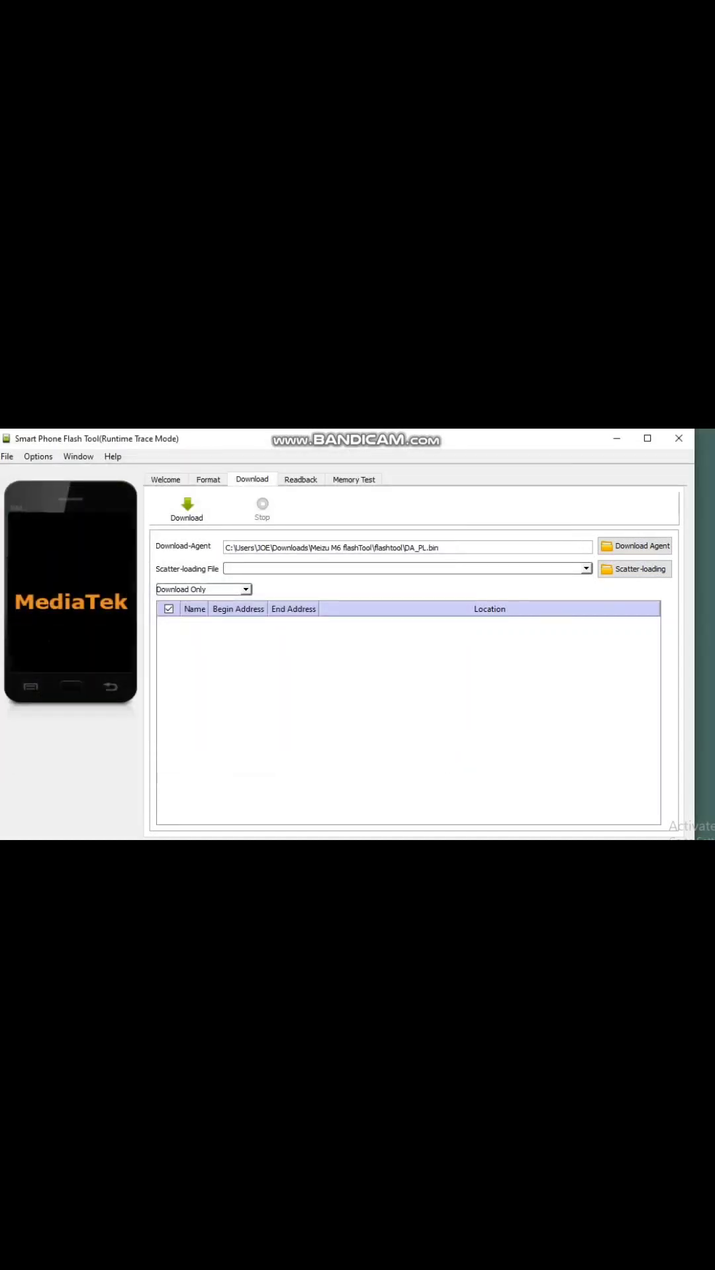
Step: Load MT6750_Android_scatter as the scatter-loading file from the Meizu M6_7.0_Flyme_7.1.2.0G_NRD90M_MT6750 firmware in Downloads\Compressed
click(634, 569)
click(56, 636)
click(158, 604)
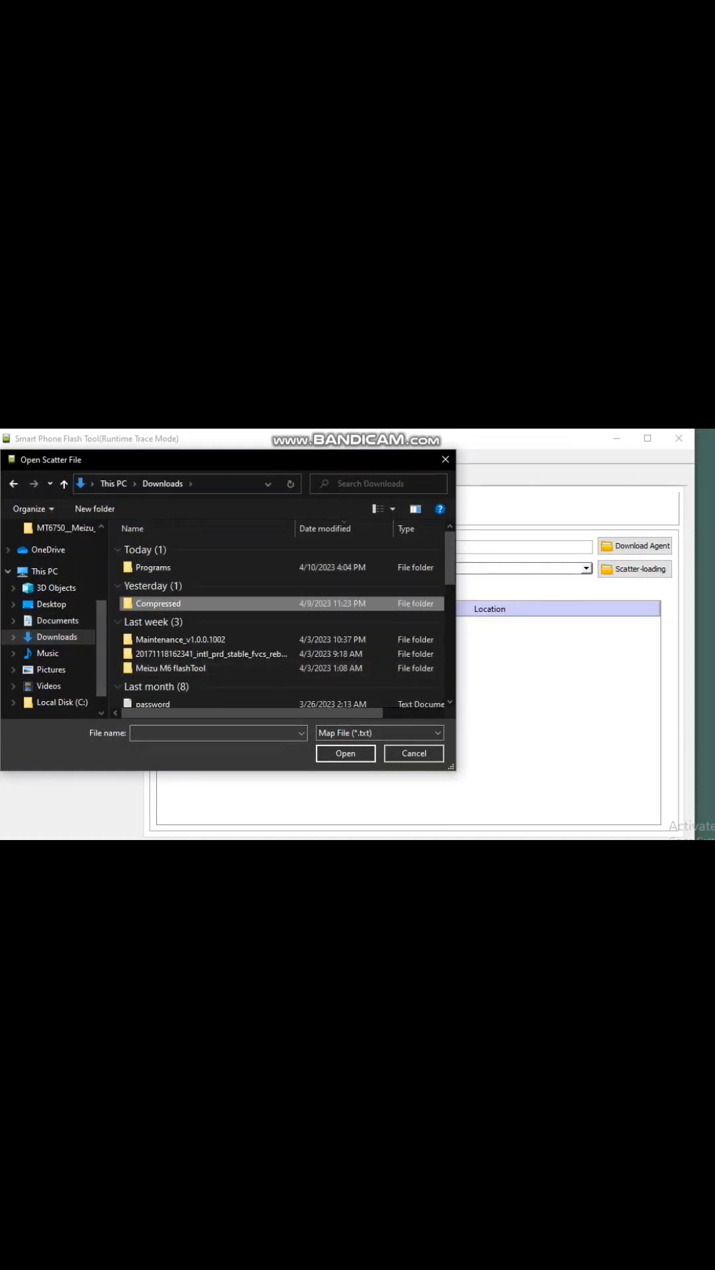
double_click(158, 604)
scroll(281, 622, down, 8)
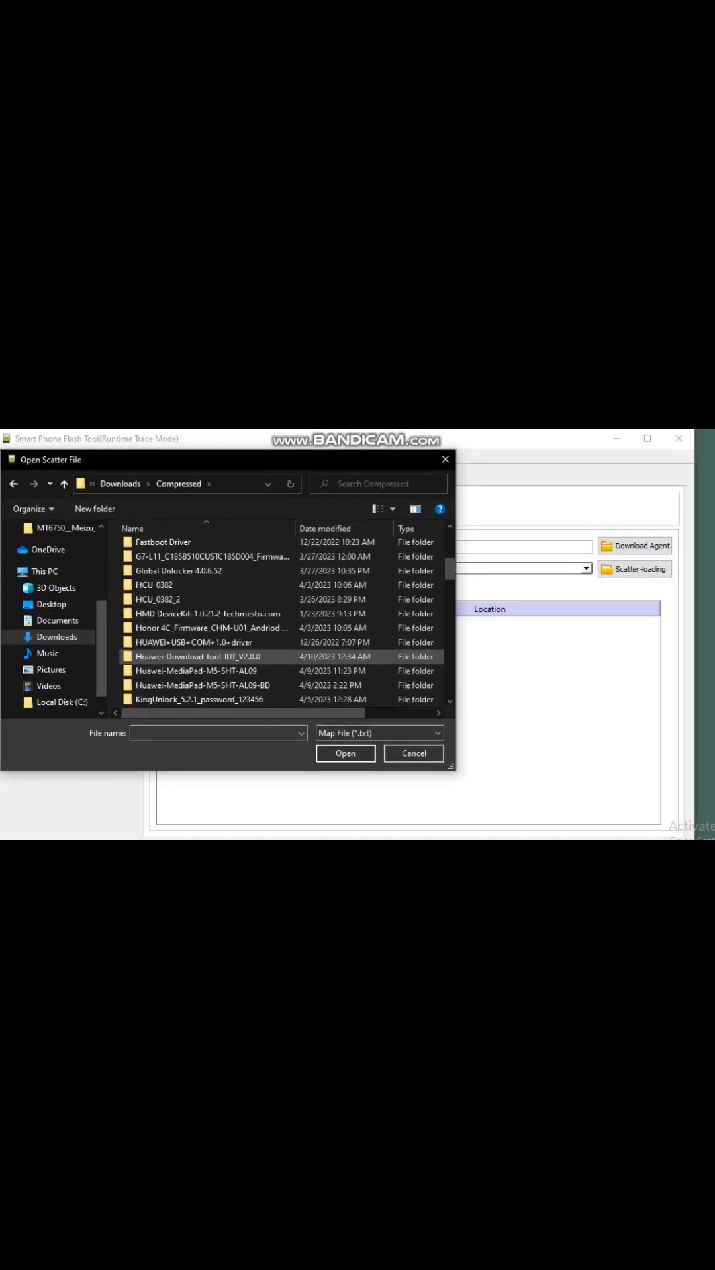
scroll(212, 656, down, 6)
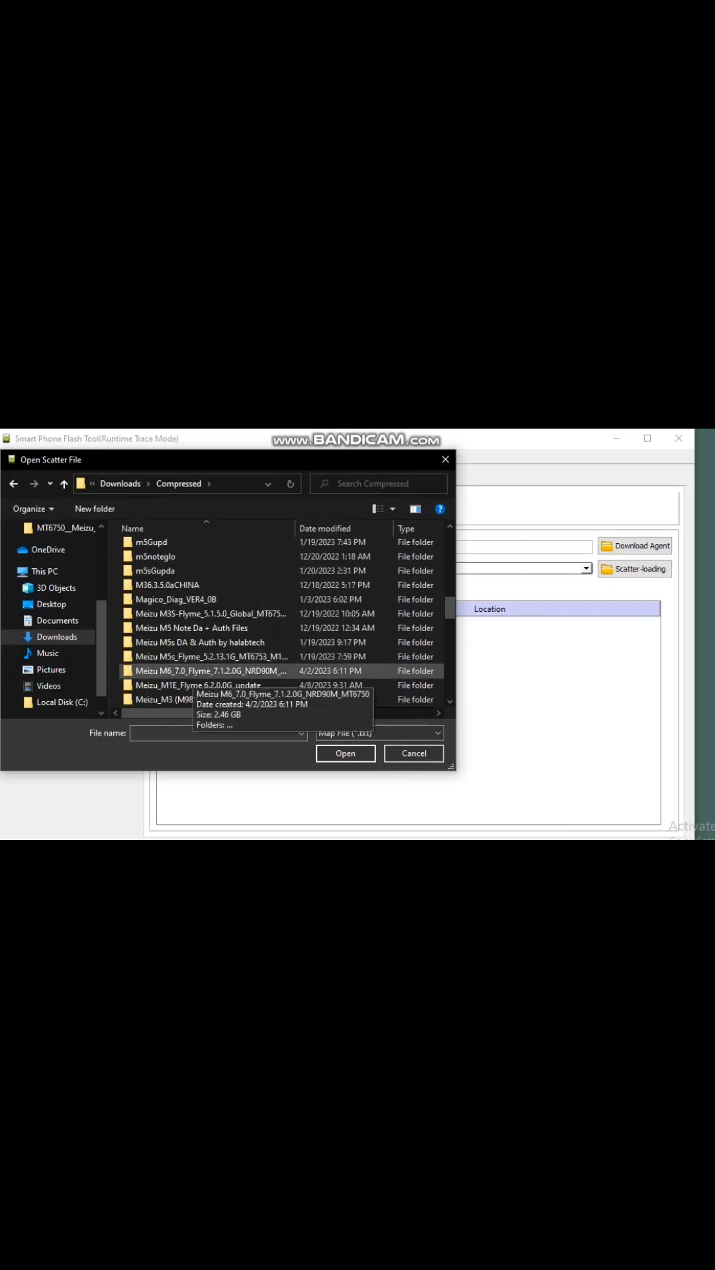
double_click(198, 671)
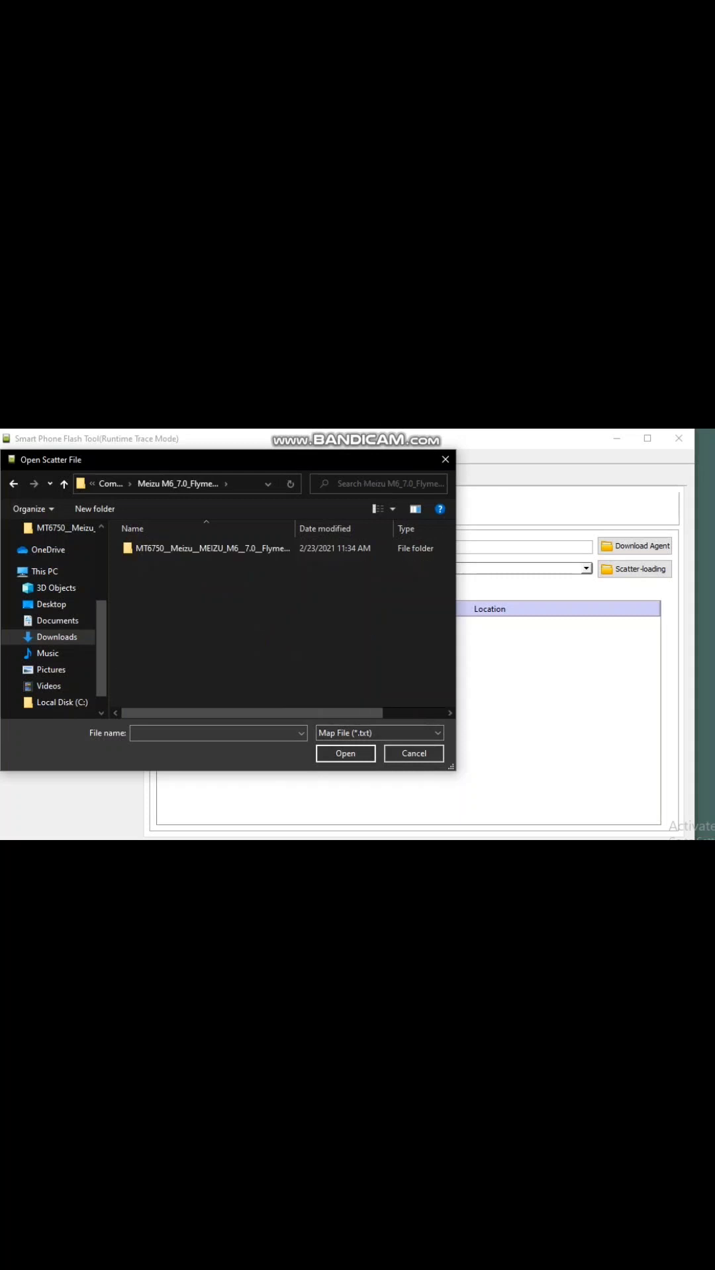
double_click(198, 548)
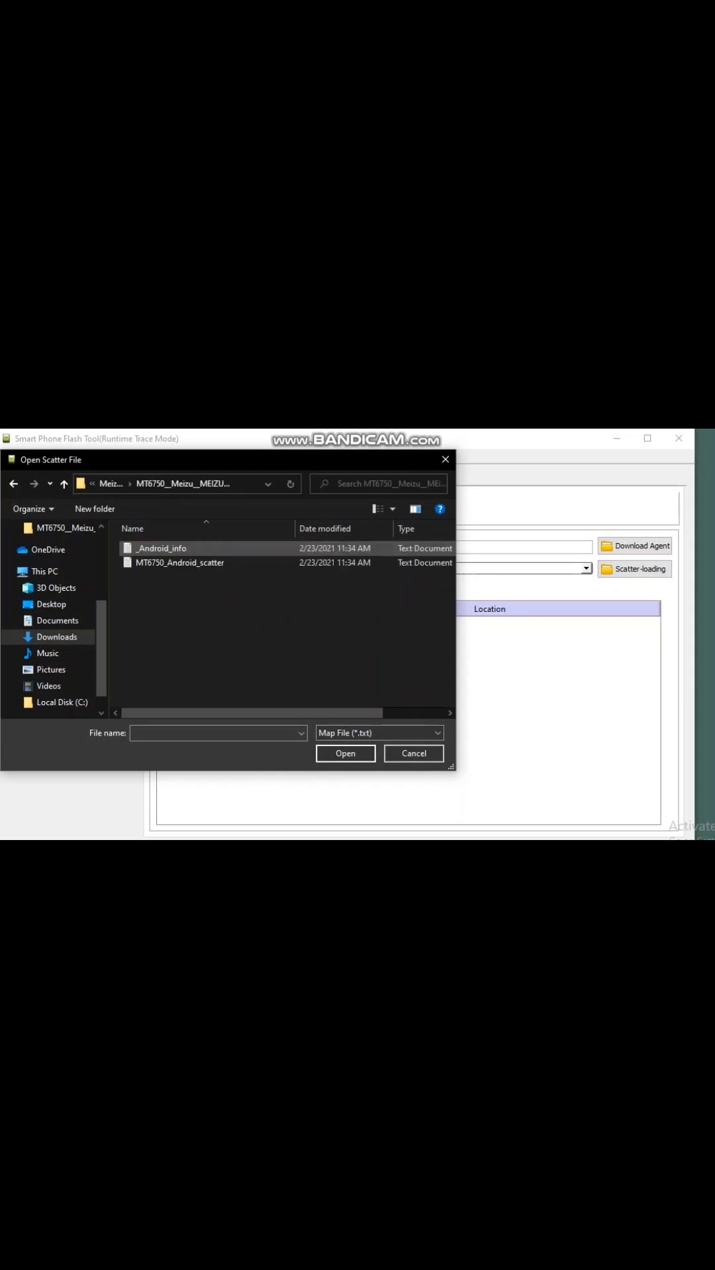
double_click(192, 564)
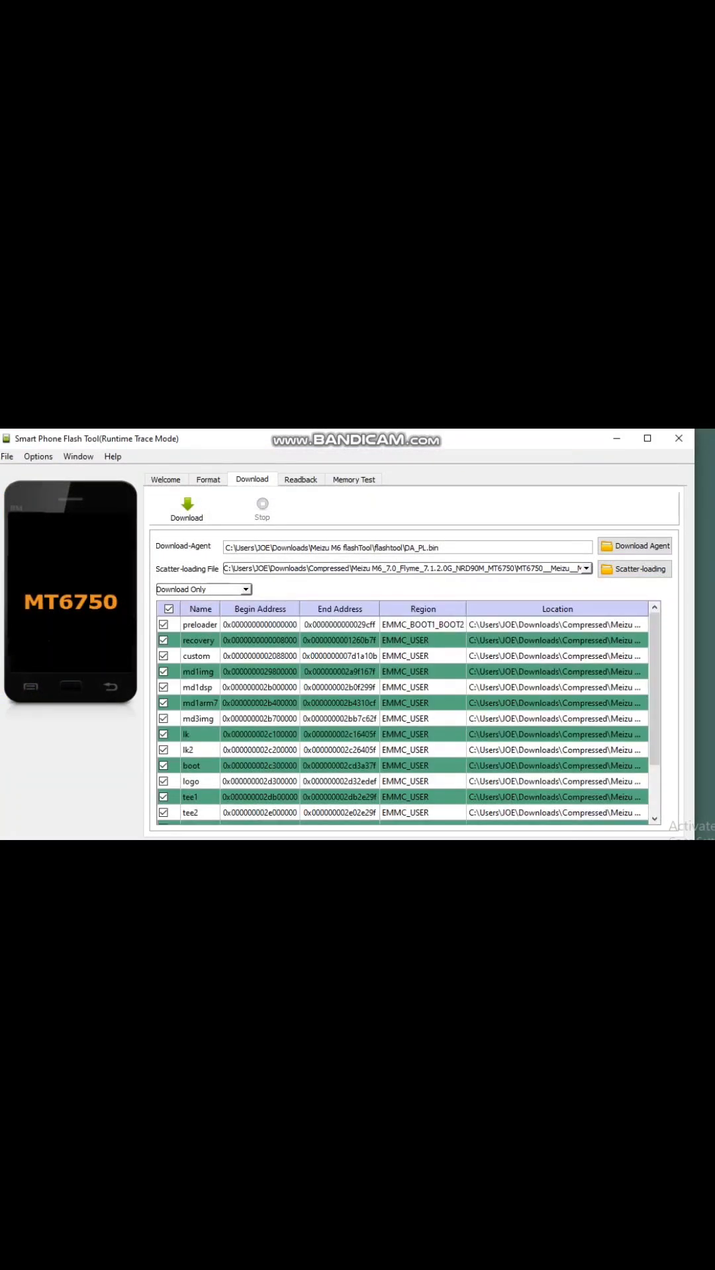
Step: Deselect all partitions and enable only recovery, boot, logo and system for flashing
click(168, 609)
click(162, 640)
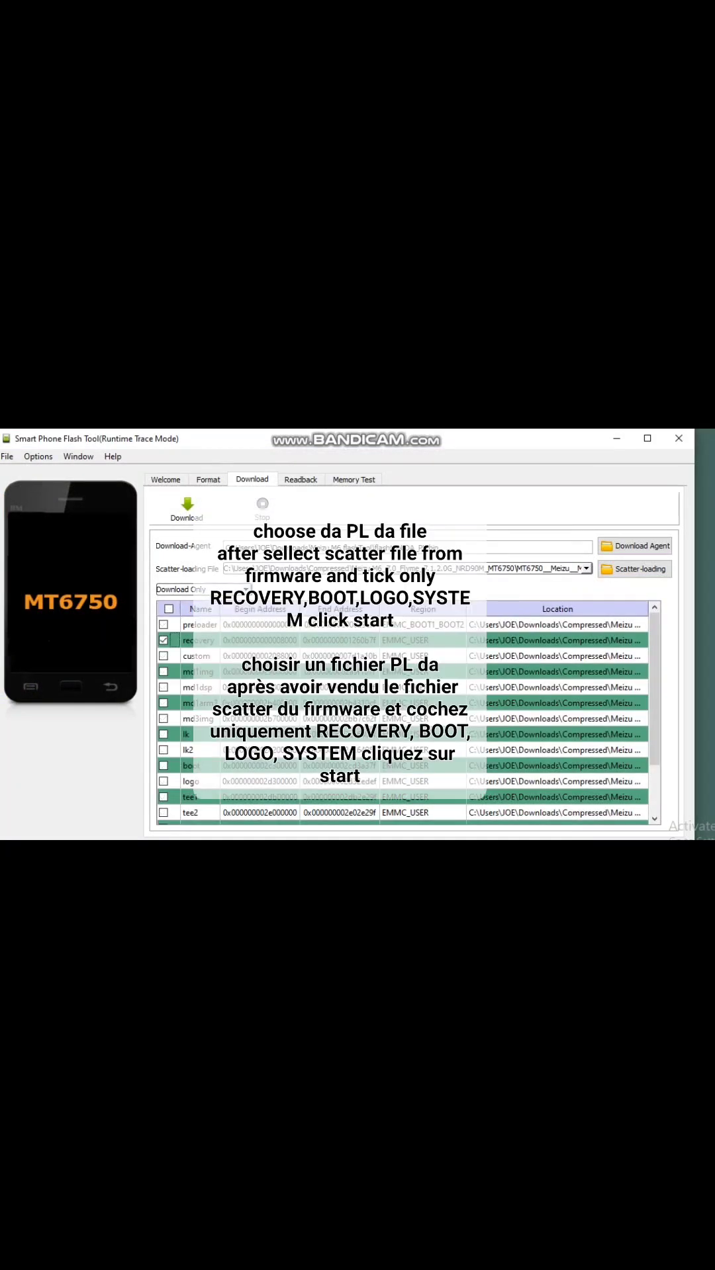
click(163, 766)
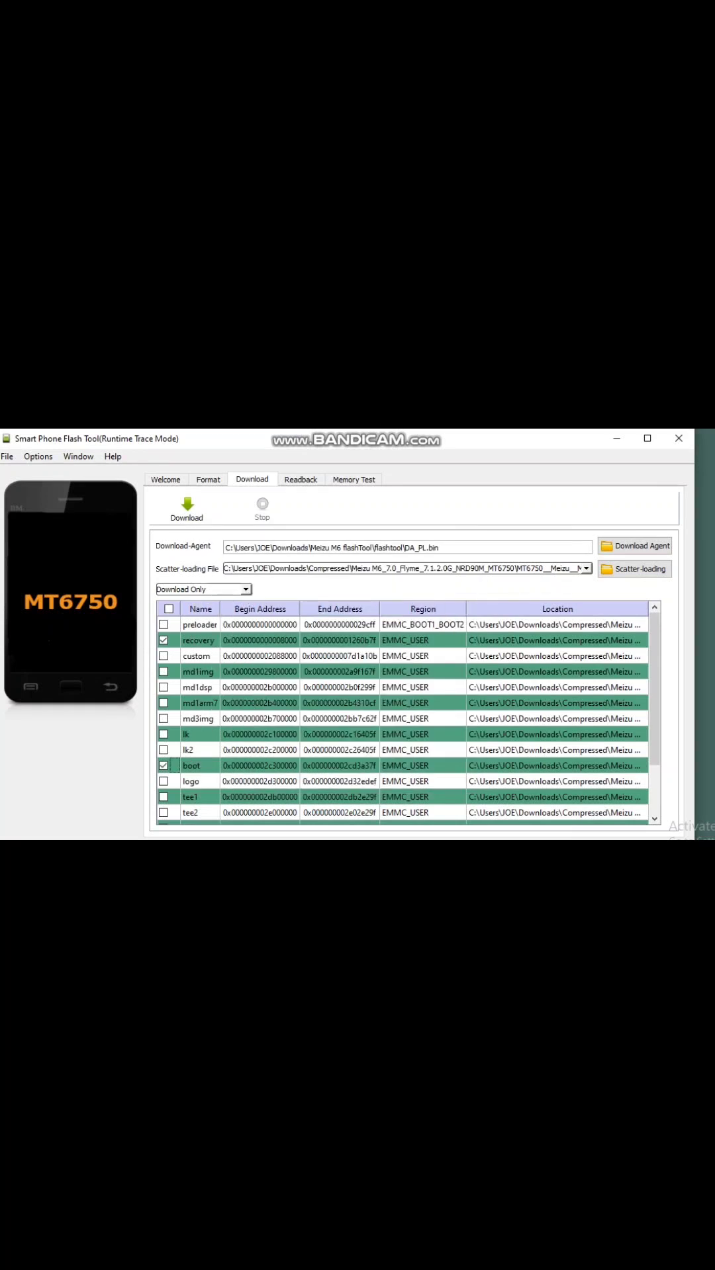
click(163, 781)
scroll(408, 719, down, 2)
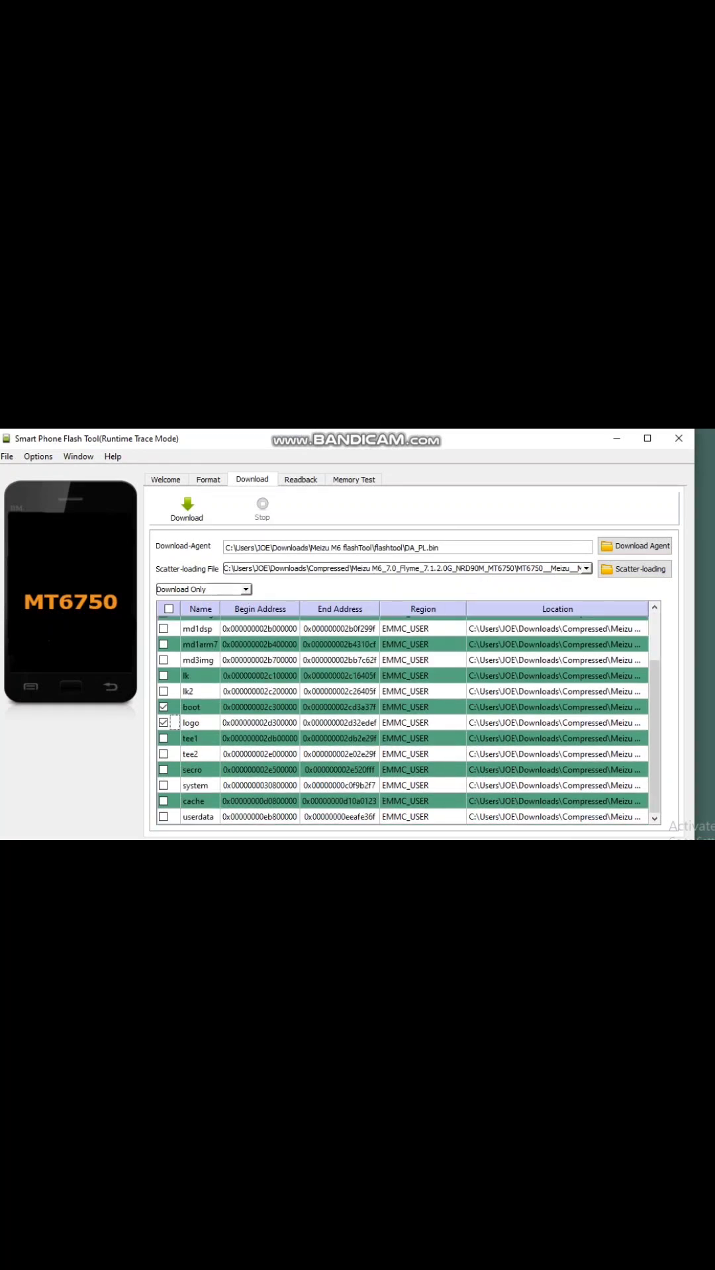
click(163, 785)
Step: Flash the selected partitions to the phone in Download Only mode and close the completion dialog
scroll(408, 719, up, 2)
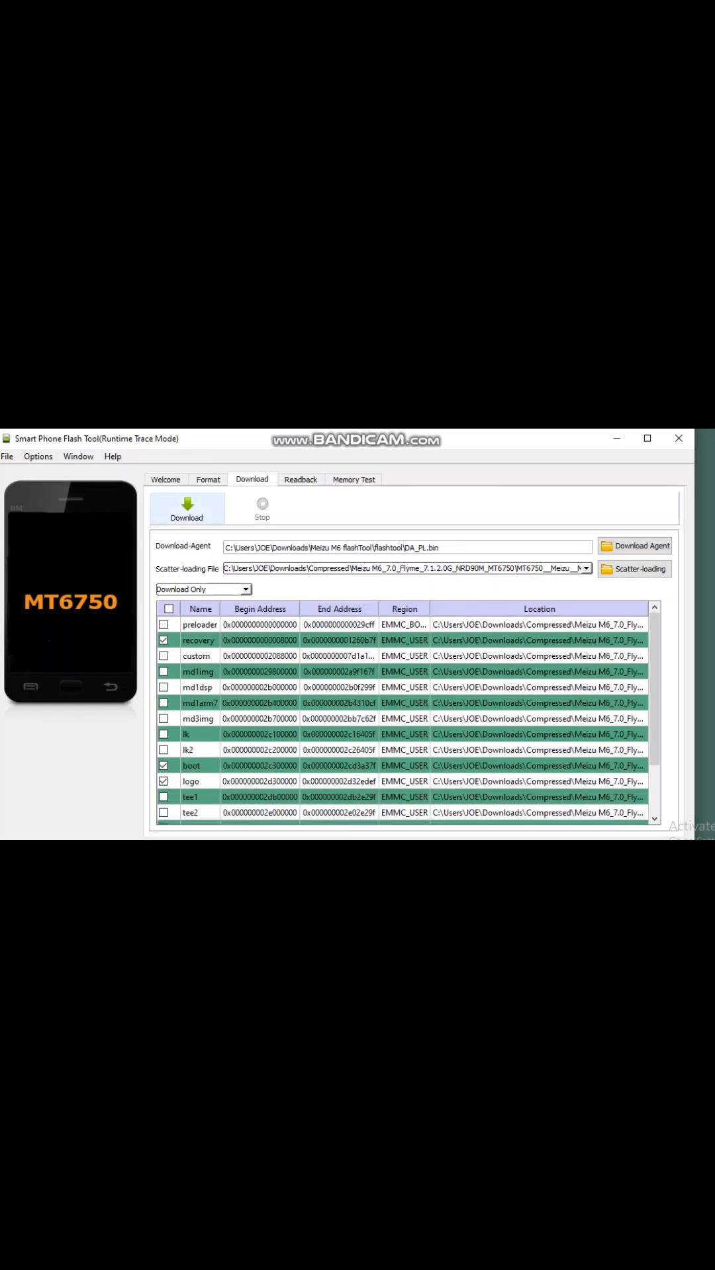
key(ctrl+d)
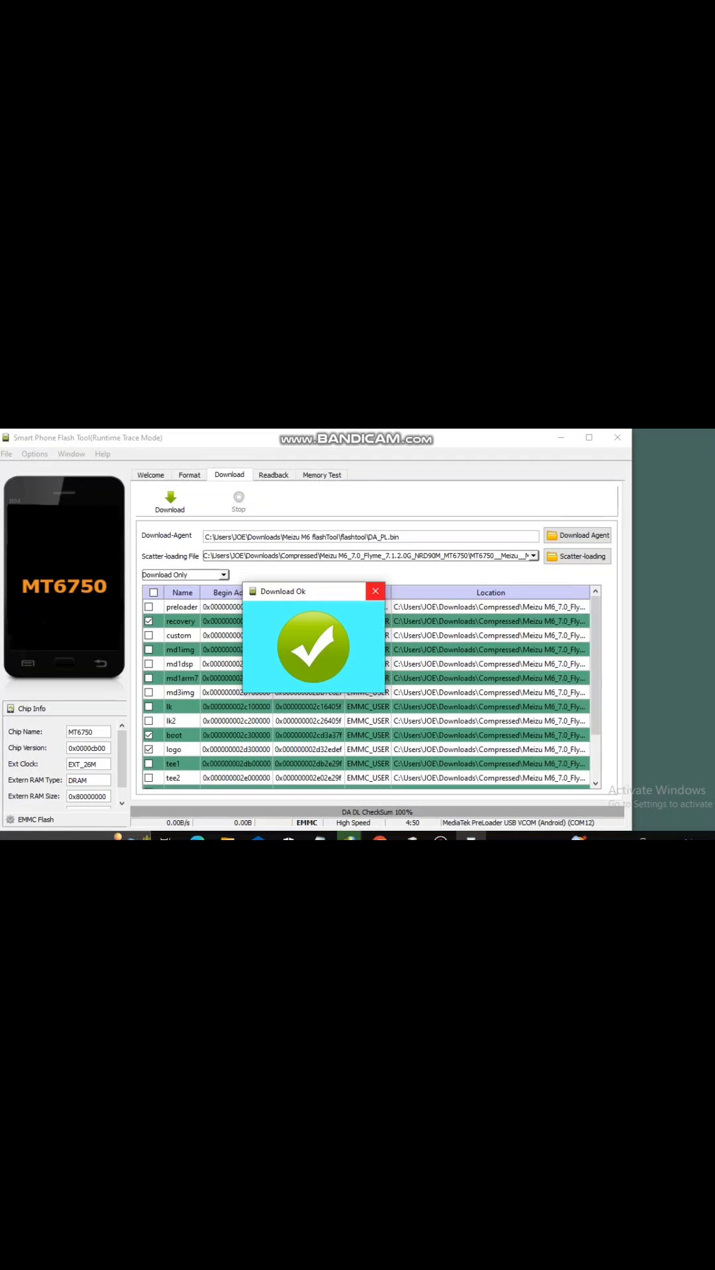
click(375, 590)
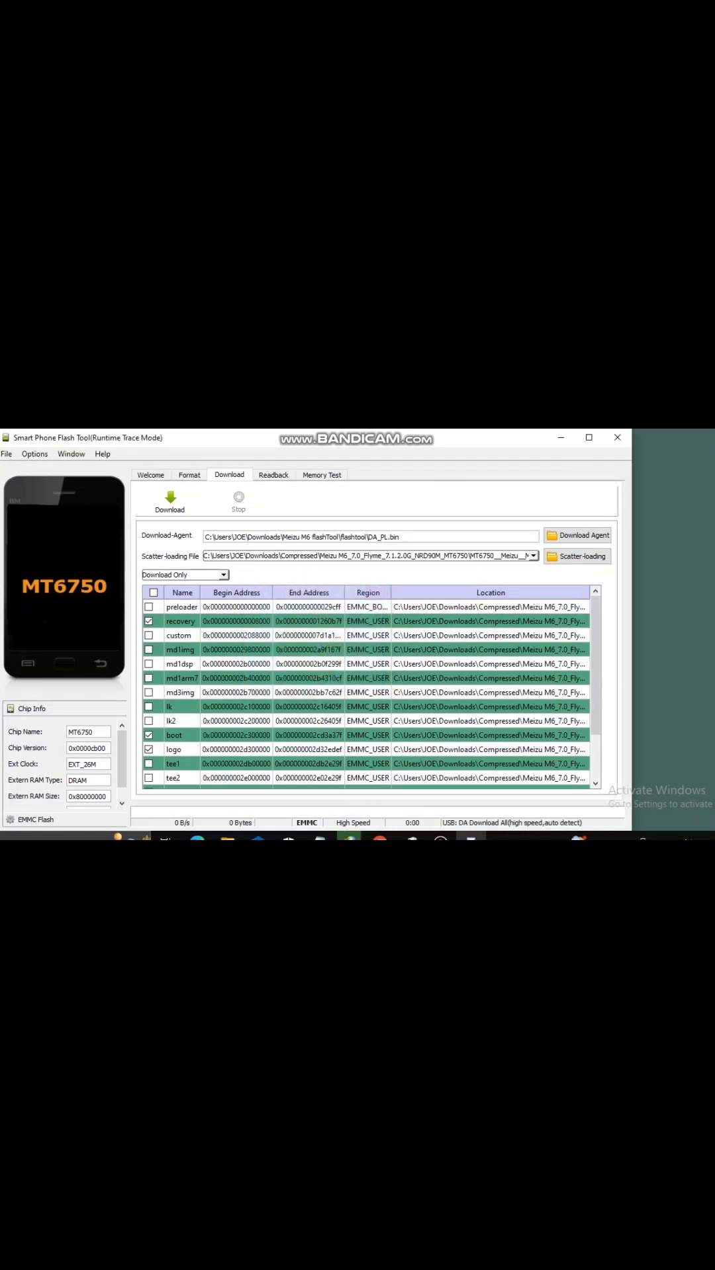
click(440, 836)
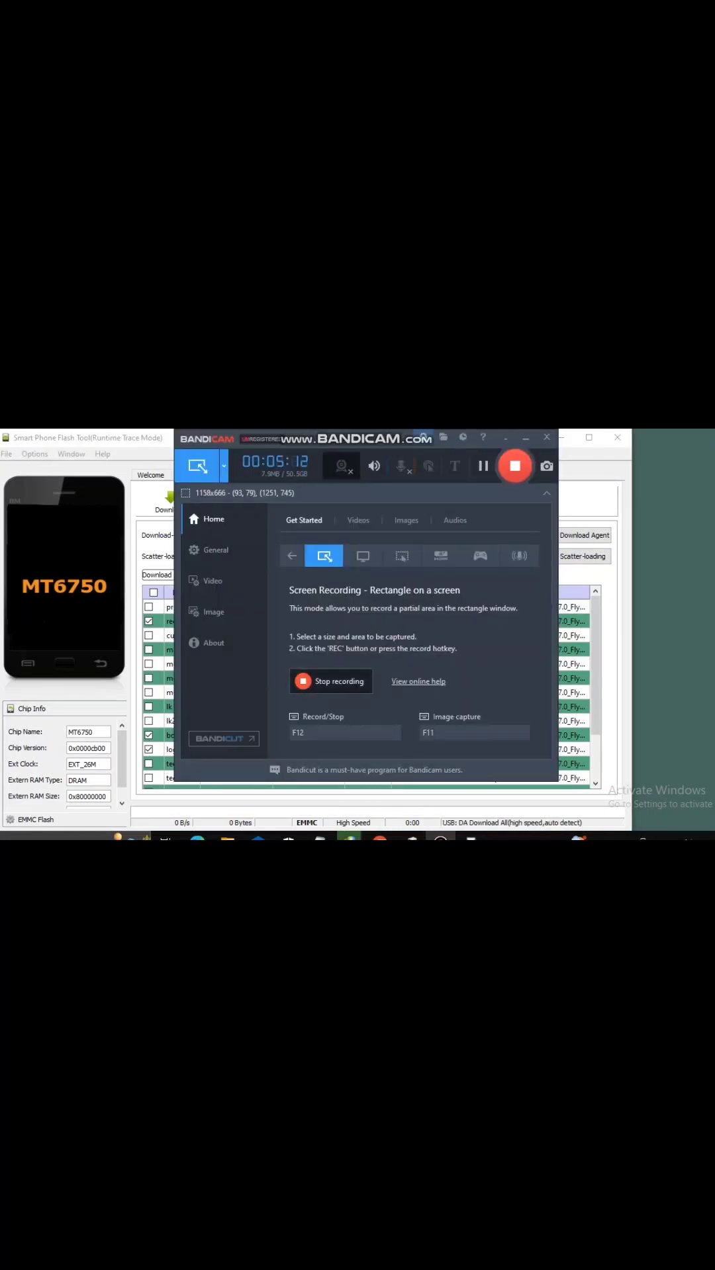